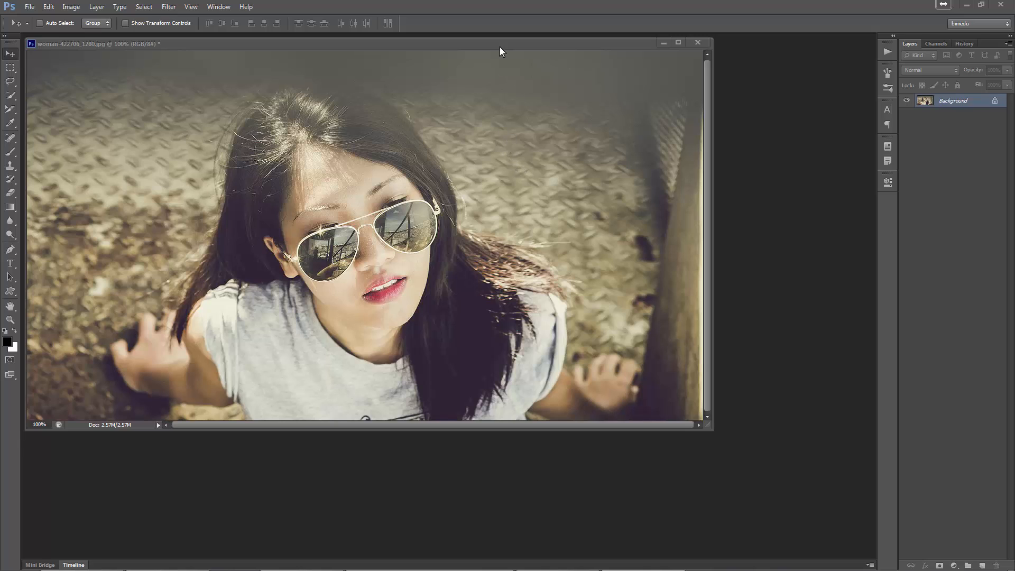
Add the text "bimedu" to the image and place it over the background beside the woman's head
drag(499, 46, 512, 62)
key(t)
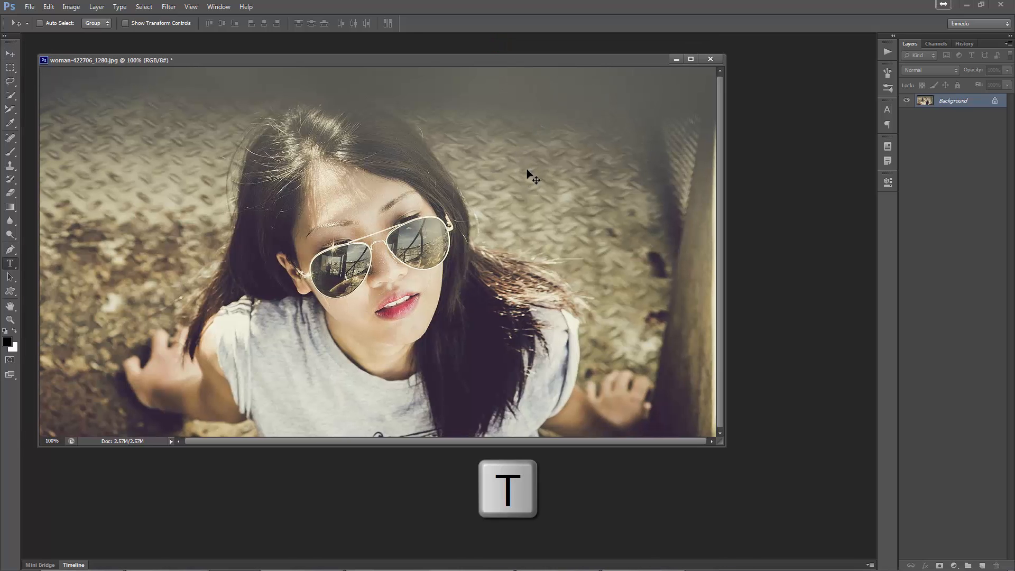
click(527, 168)
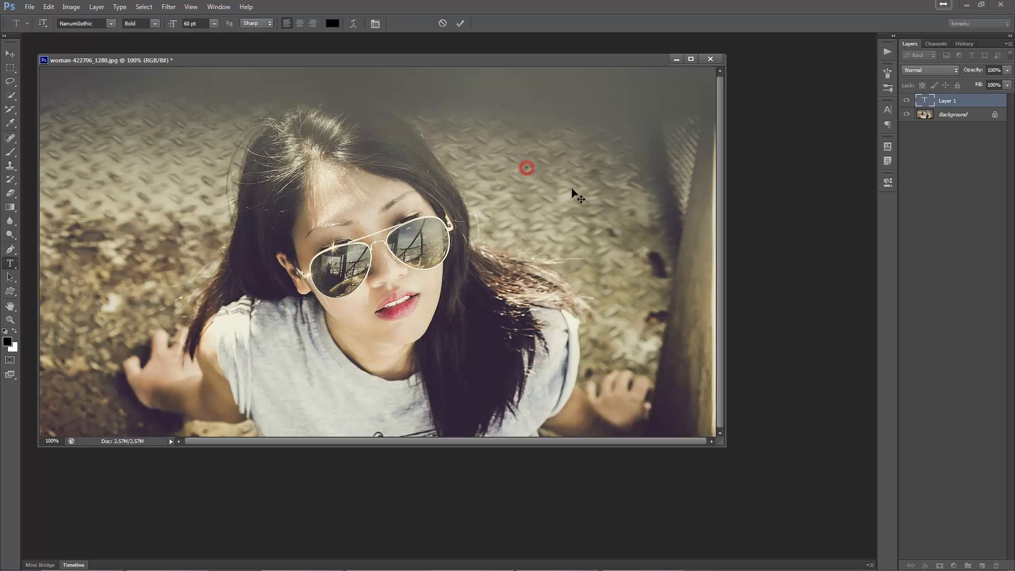
text(bimedu)
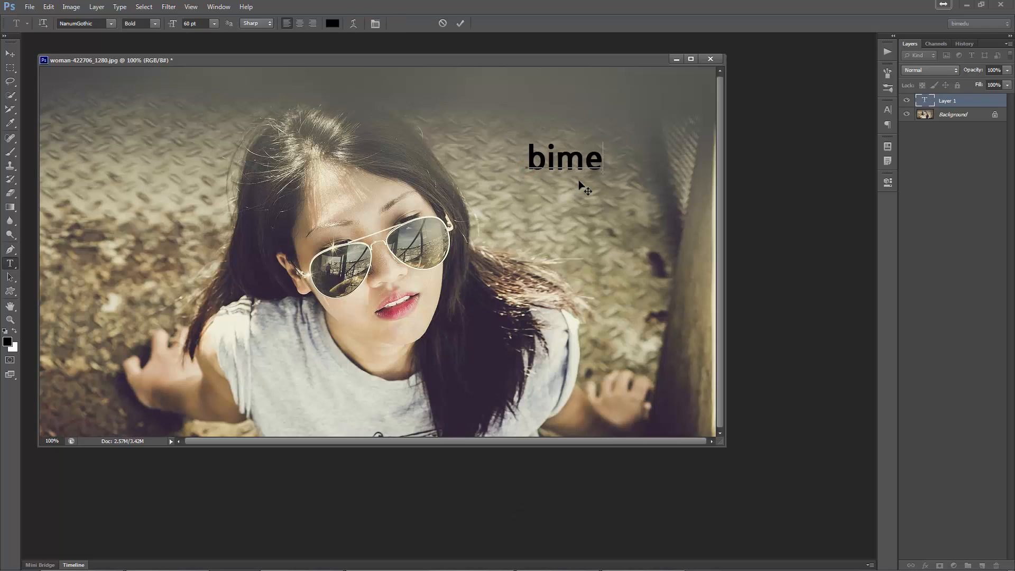
click(458, 21)
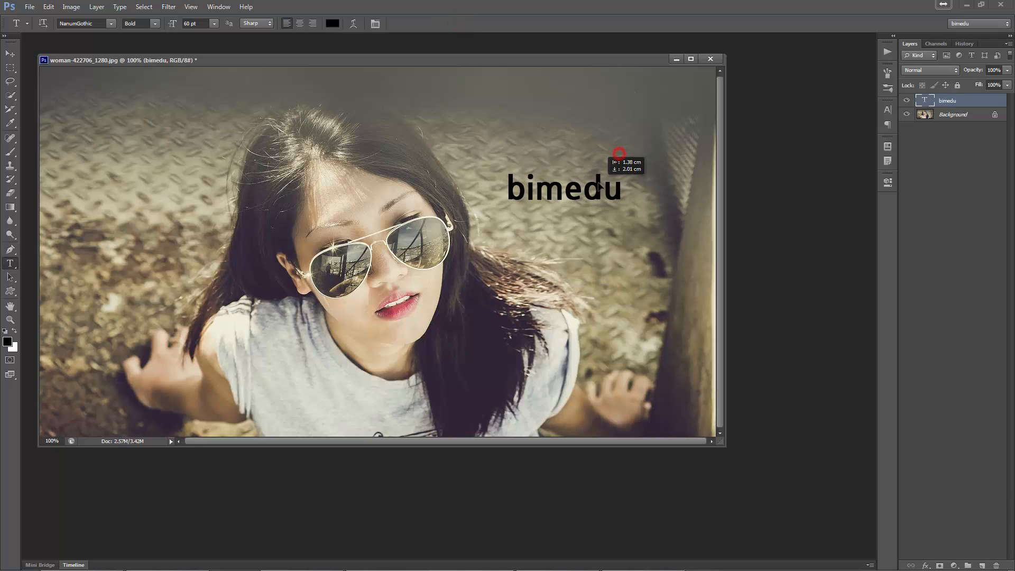
drag(622, 154, 599, 187)
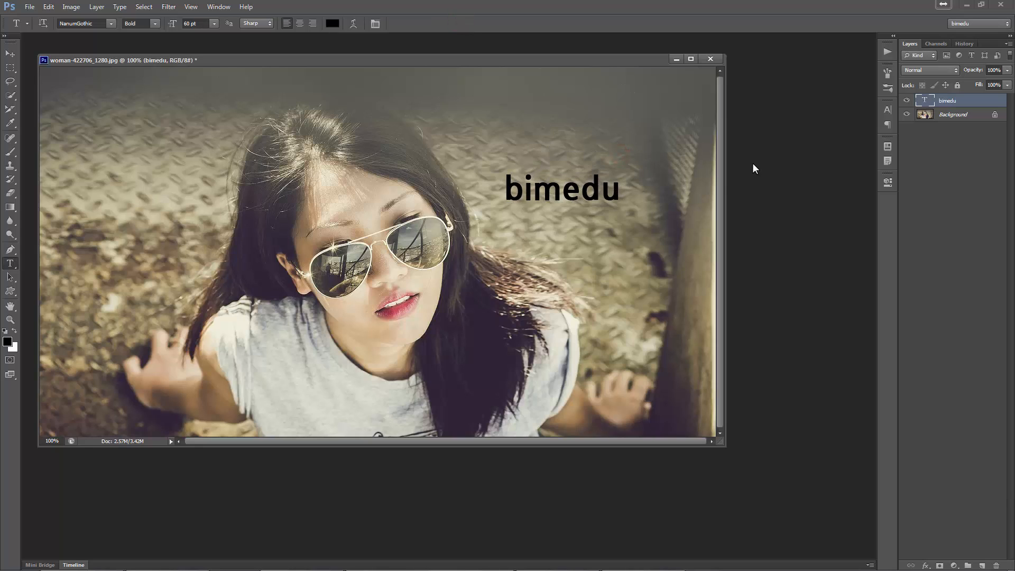
Set the "bimedu" text to 72 pt and colour it medium grey
click(890, 109)
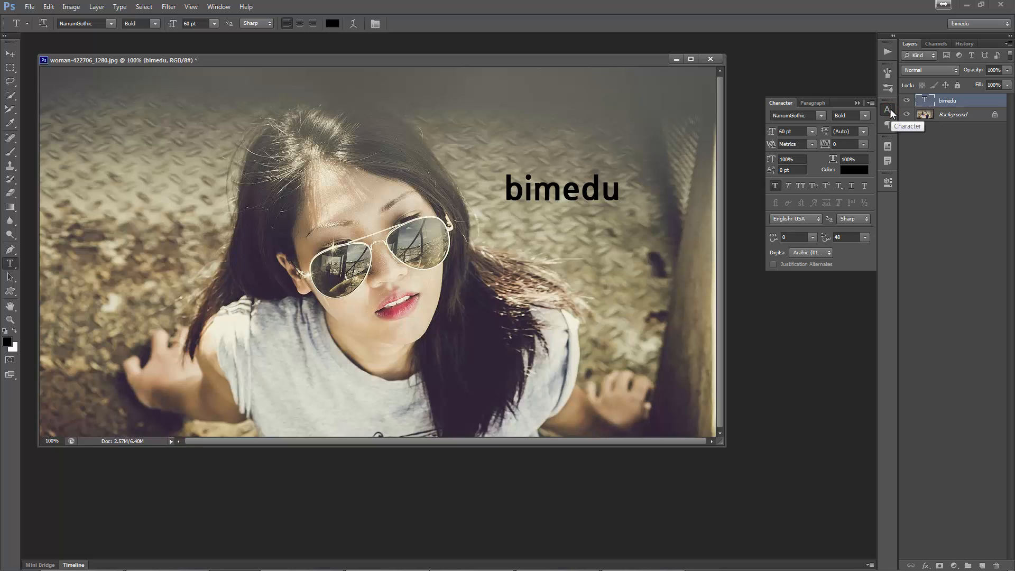
click(812, 131)
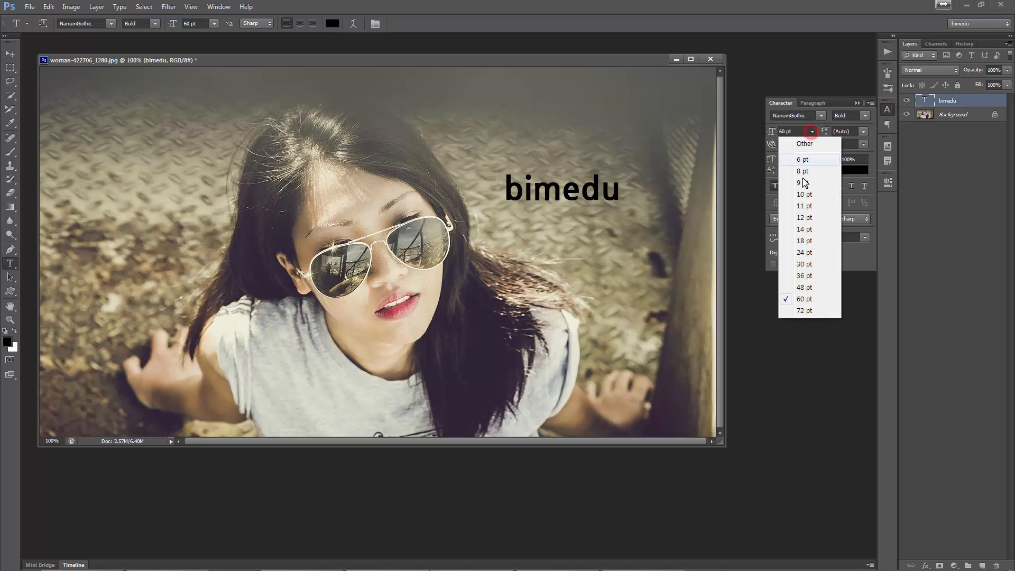
click(808, 309)
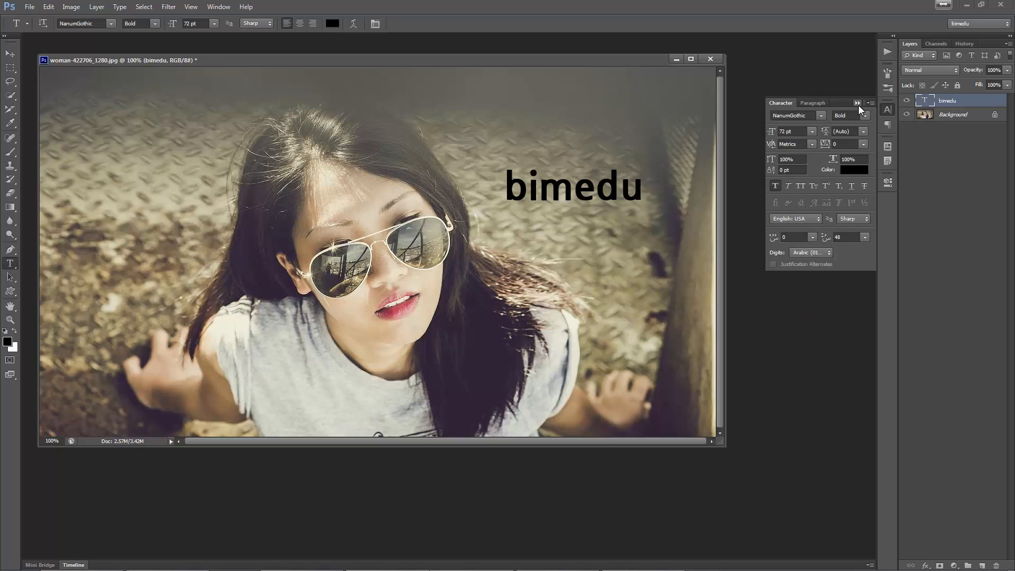
click(854, 170)
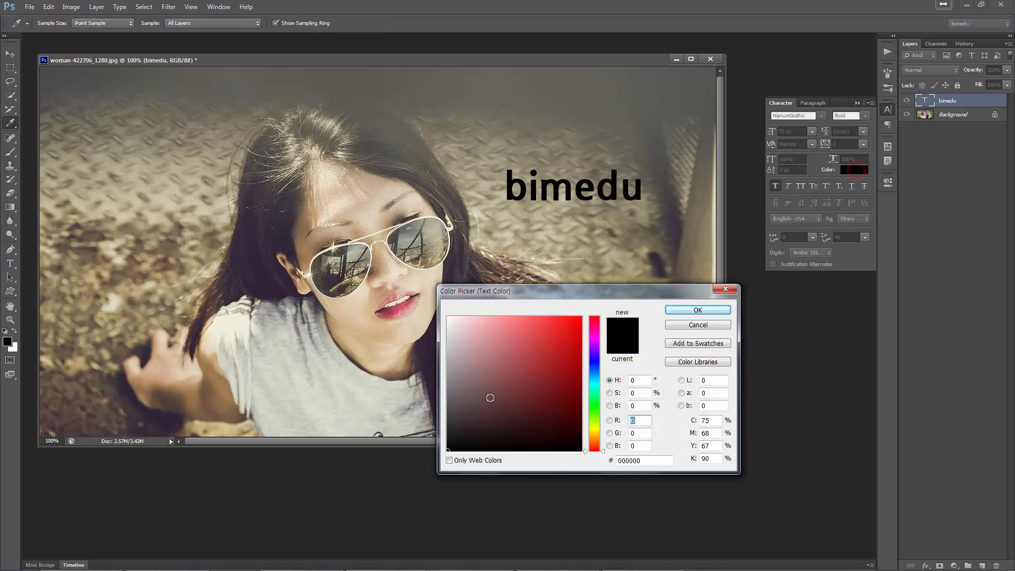
drag(478, 388, 444, 380)
click(698, 310)
Move the "bimedu" text slightly down and to the right, and display the image in full-screen mode
key(v)
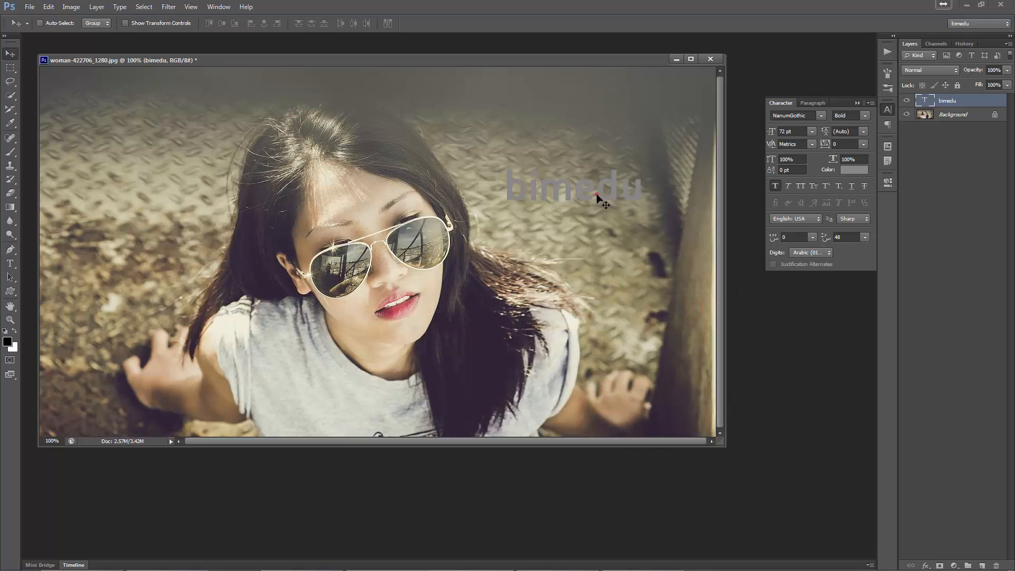
drag(597, 194, 633, 227)
key(f)
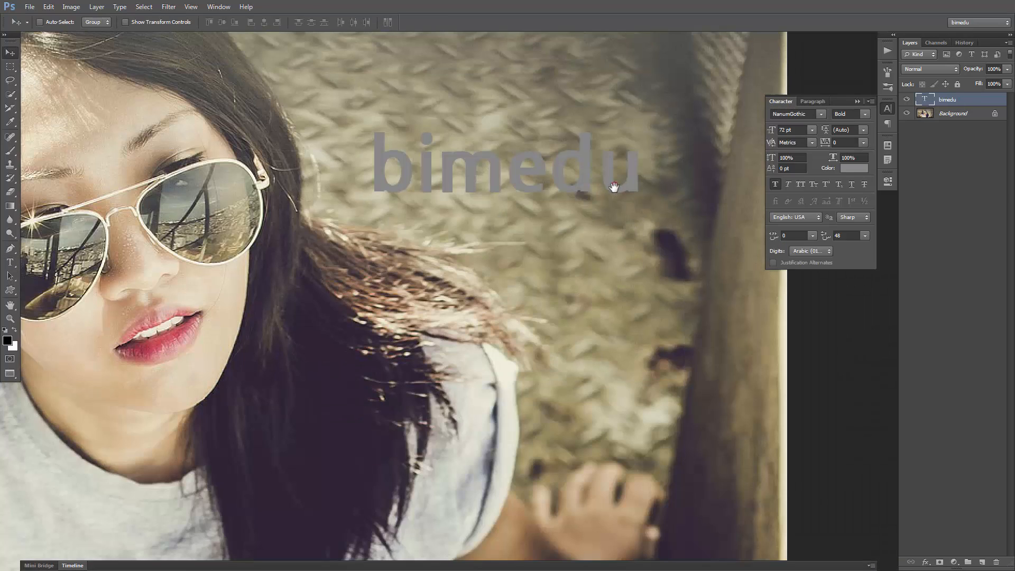
drag(614, 185, 559, 298)
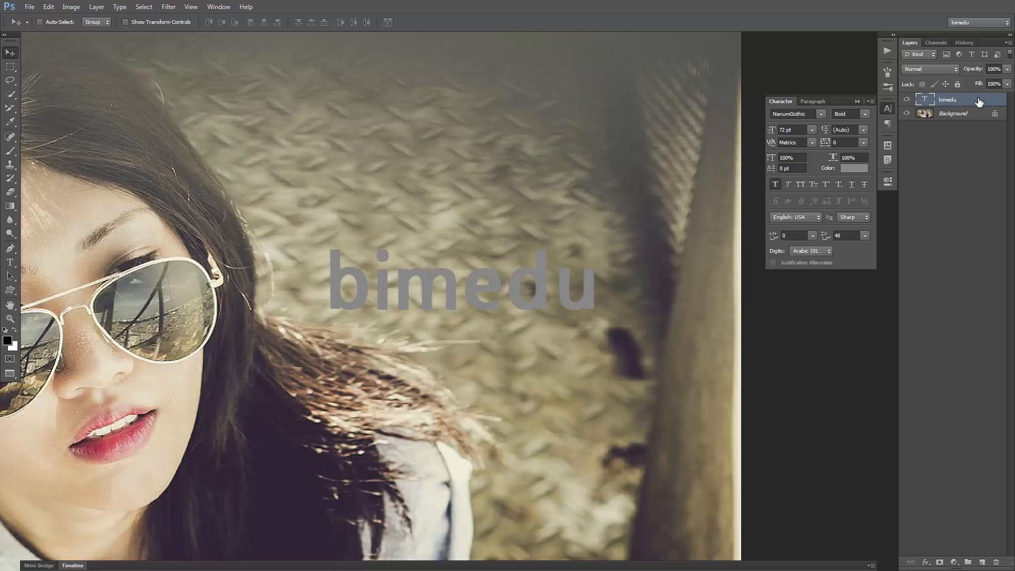
Bring up the Layer Style settings for the bimedu layer and place them clear of the text
double_click(947, 100)
key(Return)
double_click(993, 101)
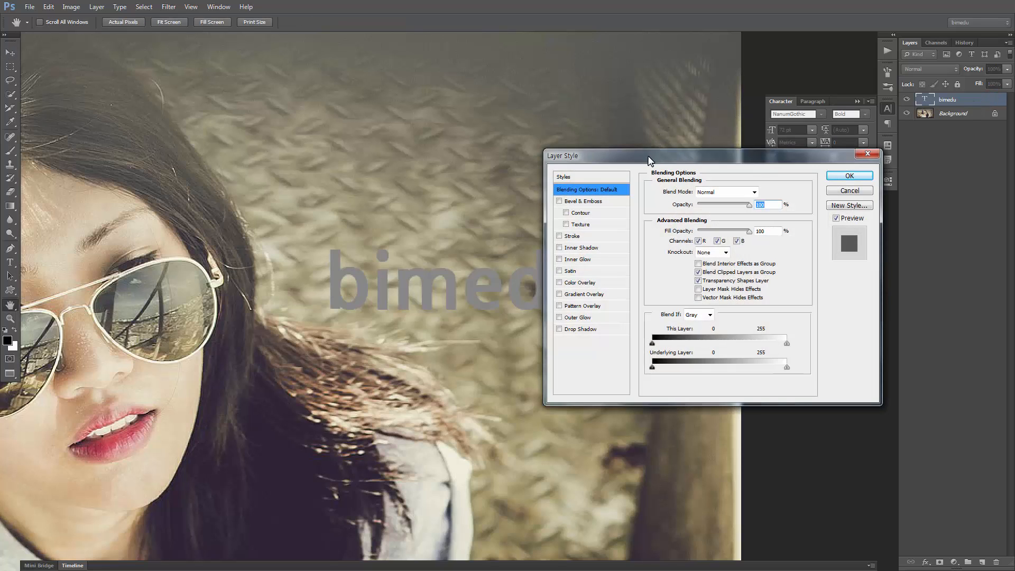
drag(650, 160, 716, 117)
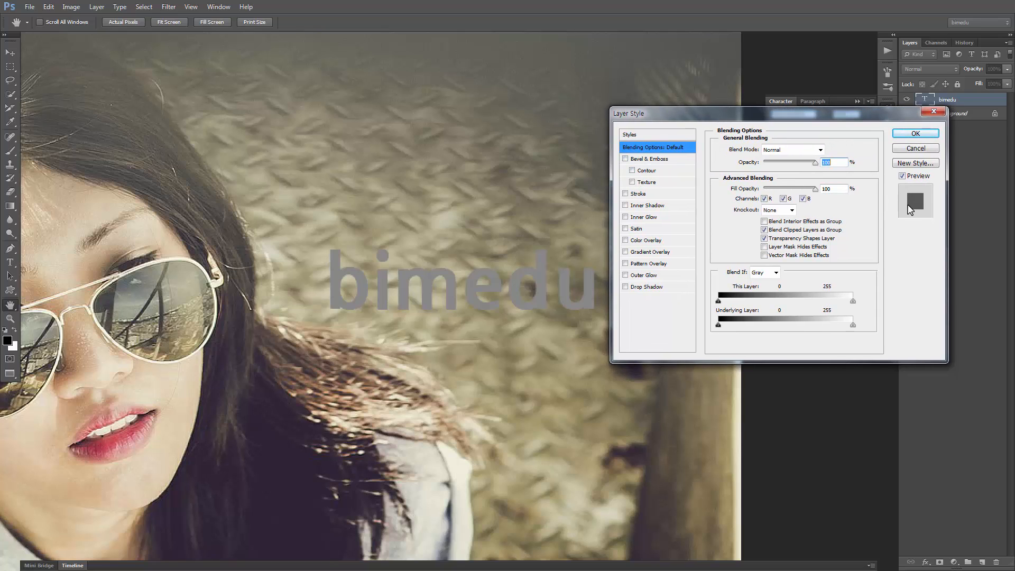
Apply Bevel & Emboss to the text with size 3 px, soften 0 px, angle 127° and altitude 37°
click(638, 159)
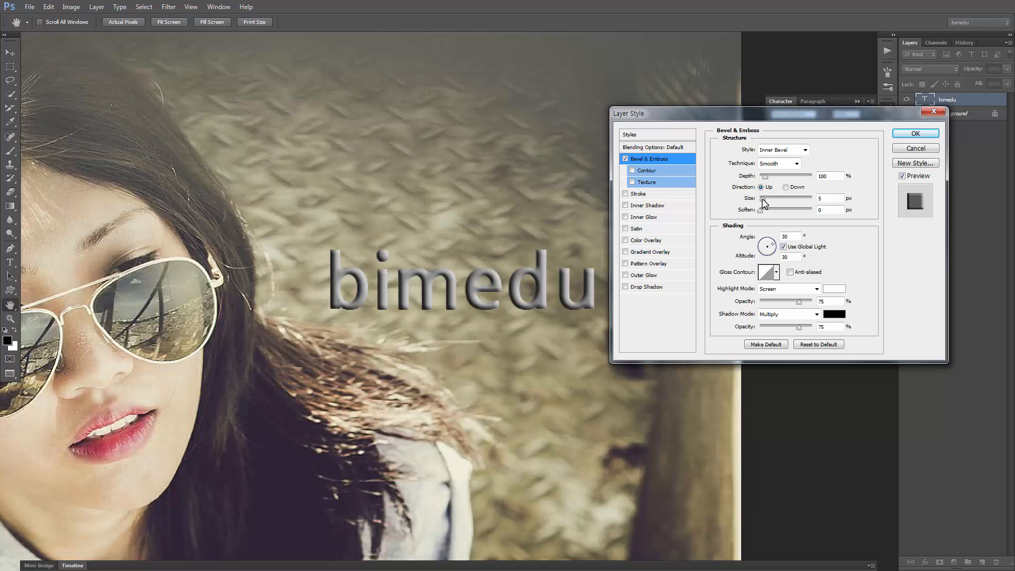
drag(763, 200, 763, 200)
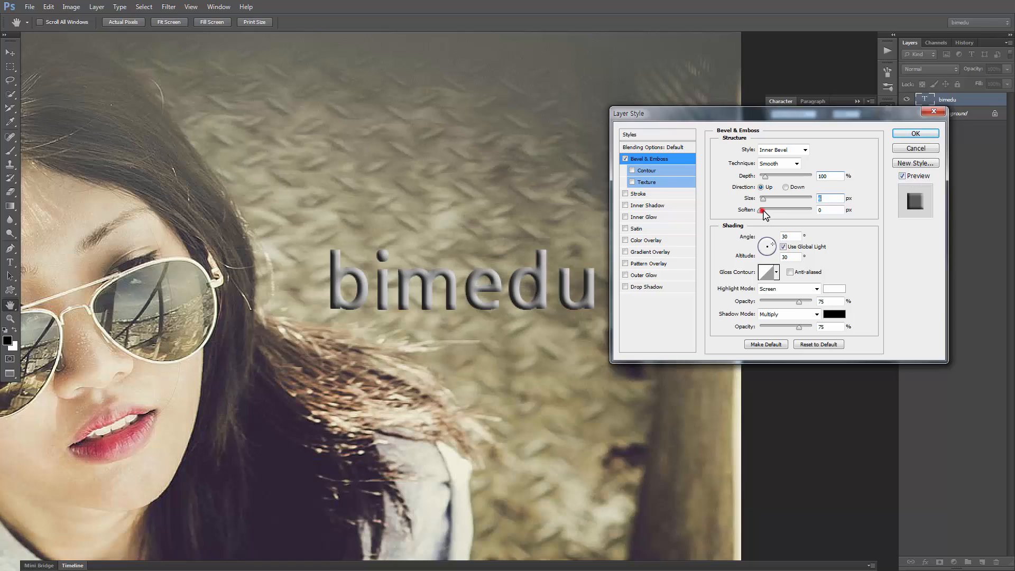
mouse_move(763, 210)
mouse_down()
mouse_move(797, 212)
mouse_move(744, 213)
mouse_move(763, 202)
mouse_up()
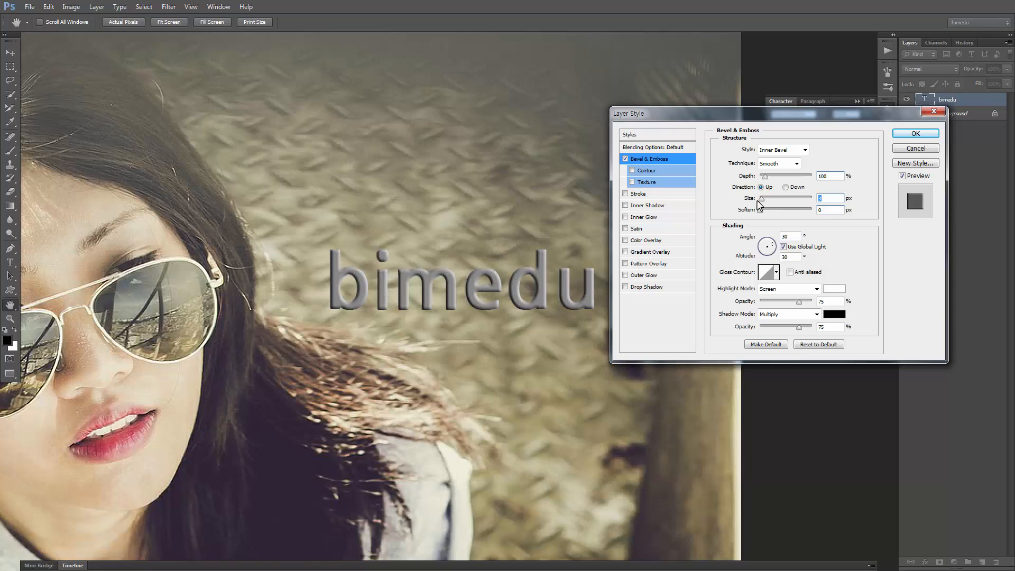
mouse_move(763, 245)
mouse_down()
mouse_move(778, 255)
mouse_move(772, 242)
mouse_move(766, 256)
mouse_up()
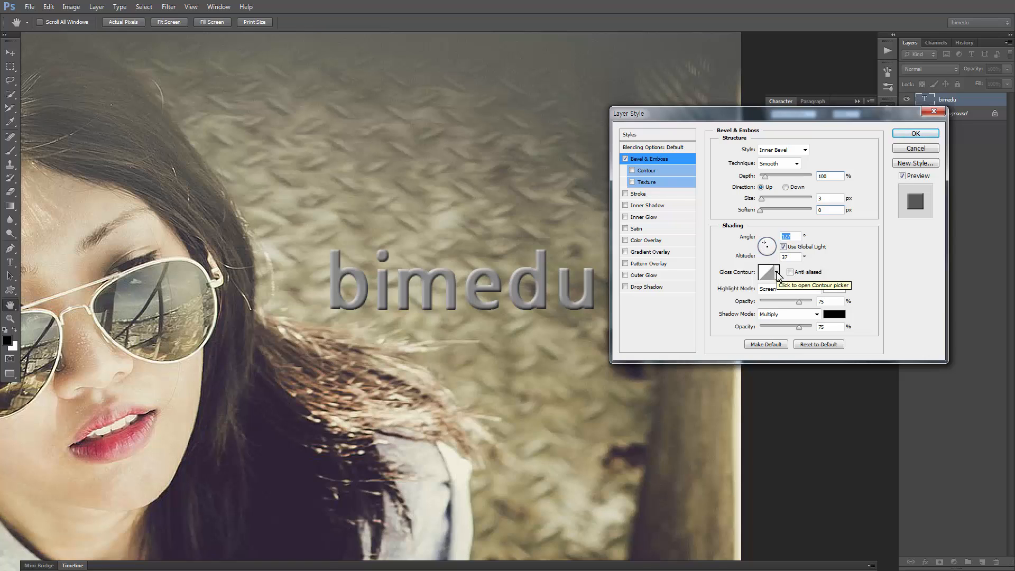
Try several gloss contour presets on the bevel and settle on the single-peak cone shape
click(777, 273)
click(765, 295)
click(784, 296)
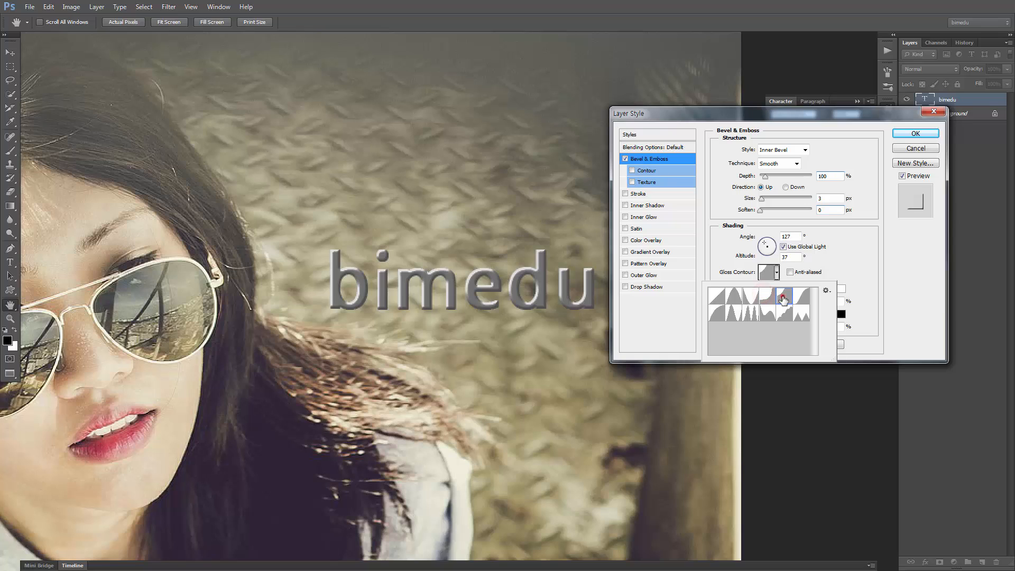
click(802, 296)
click(802, 316)
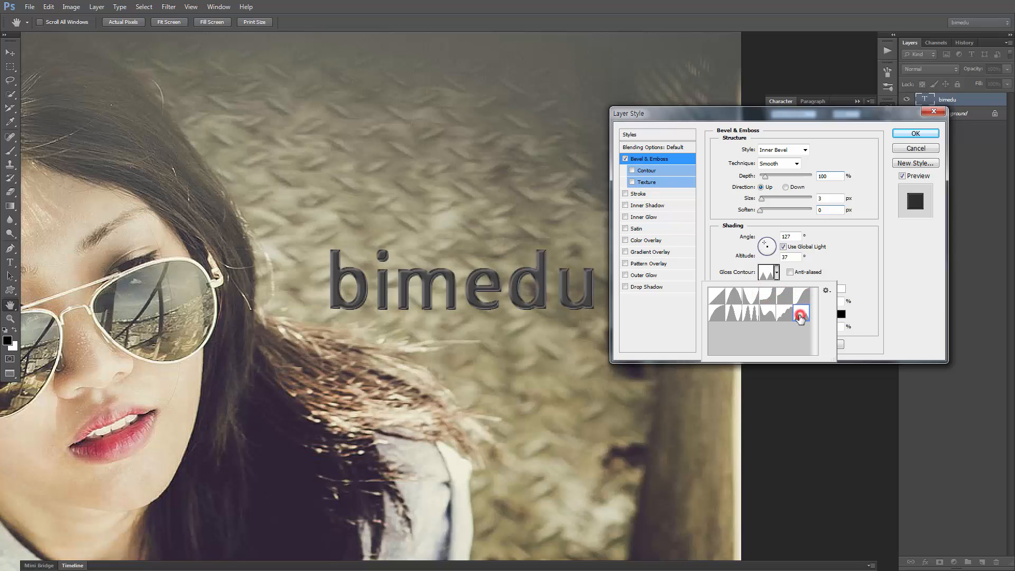
click(715, 295)
click(740, 297)
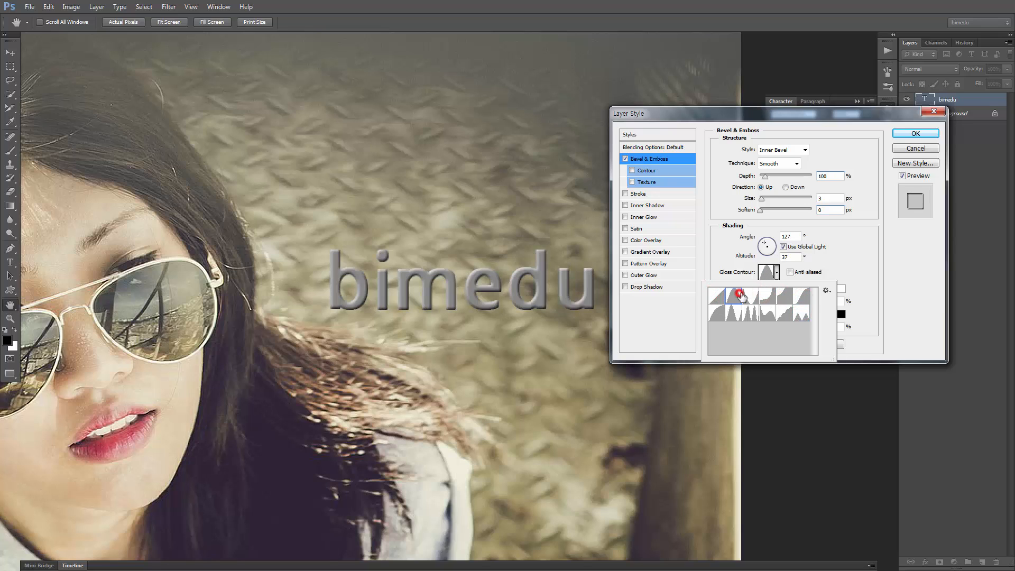
click(858, 250)
Try the bevel's Contour and Texture options on the text, and disable the Bevel & Emboss effect
click(633, 170)
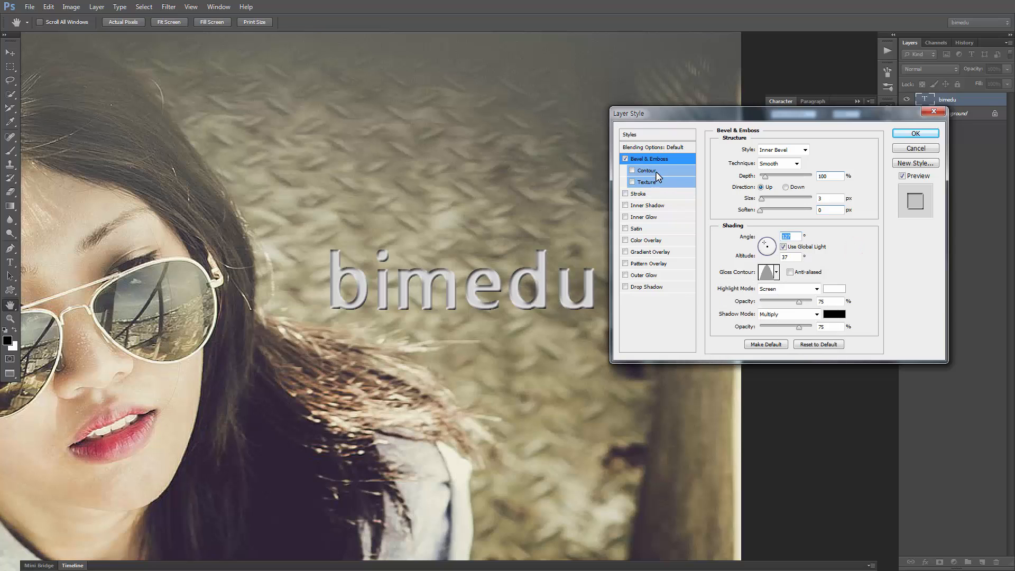
click(633, 182)
click(633, 182)
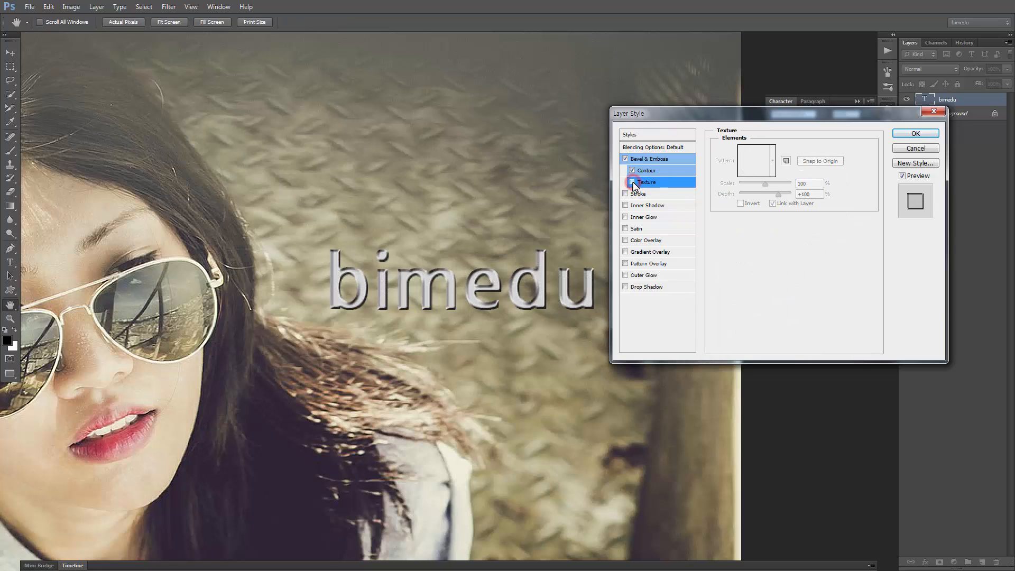
click(633, 182)
click(631, 170)
click(633, 181)
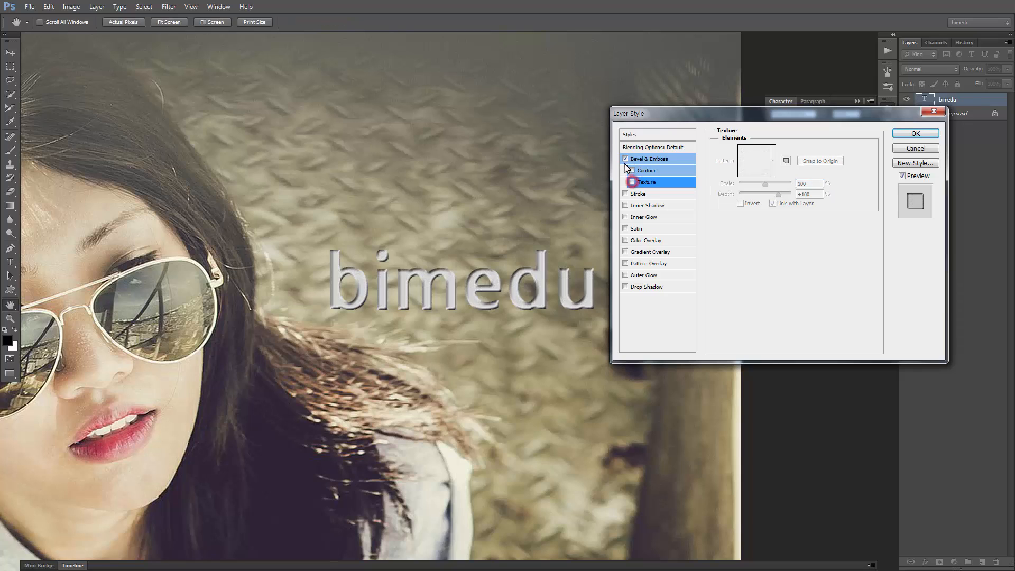
click(626, 159)
Apply a 4 px red Stroke effect around the "bimedu" text
click(660, 197)
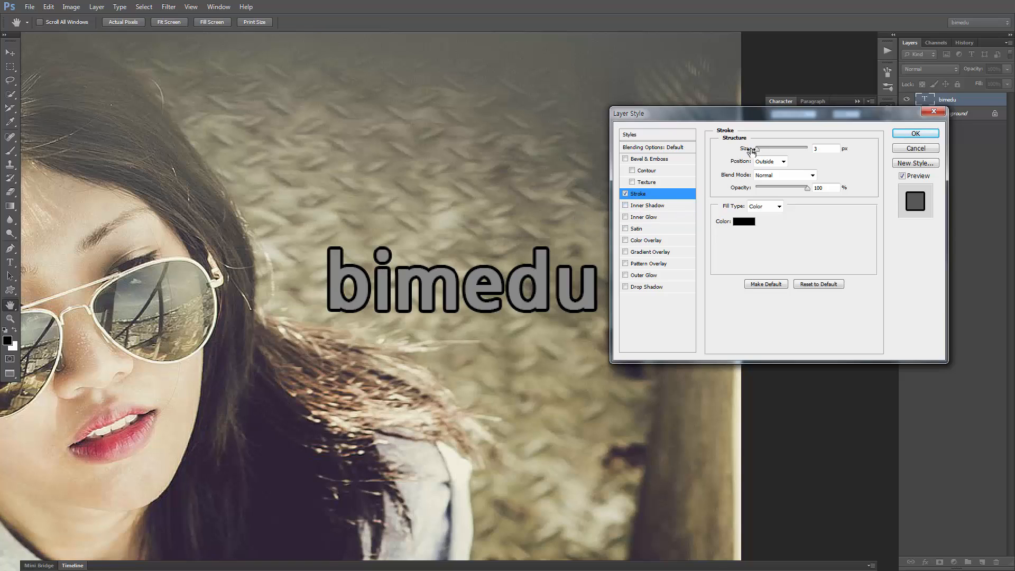
drag(759, 153, 757, 152)
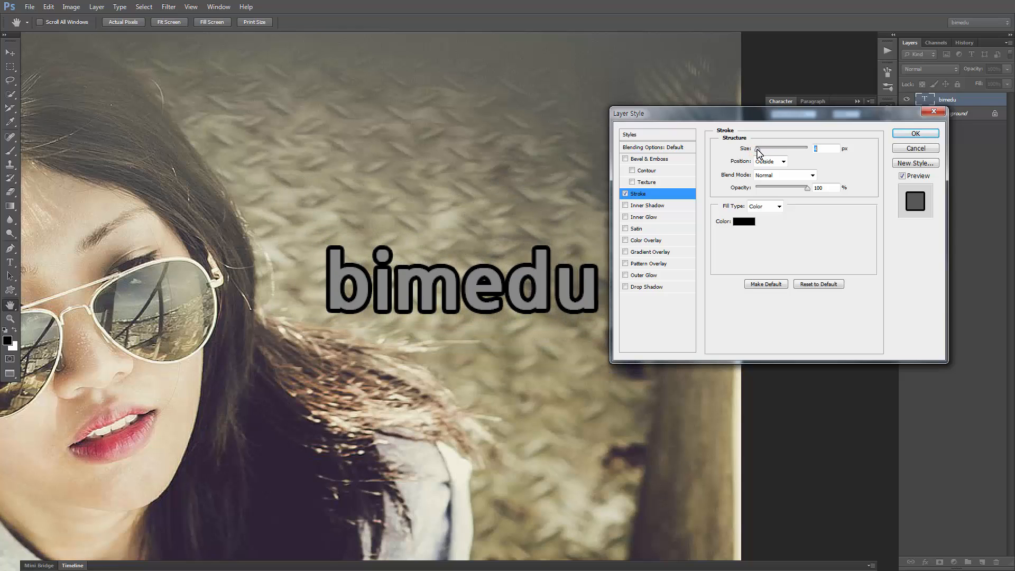
click(745, 223)
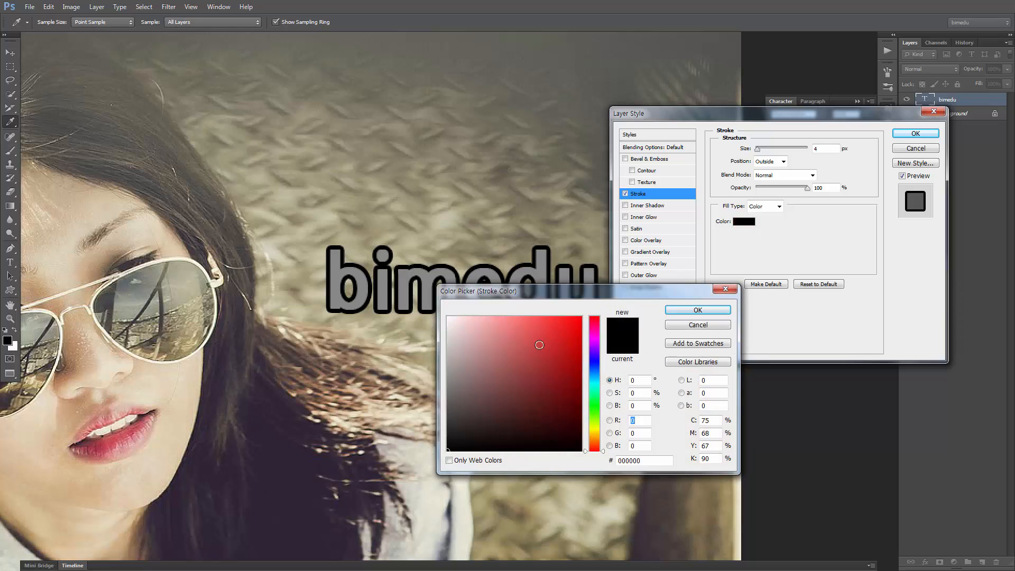
click(544, 343)
mouse_move(503, 368)
mouse_down()
mouse_move(520, 394)
mouse_move(551, 353)
mouse_up()
click(697, 310)
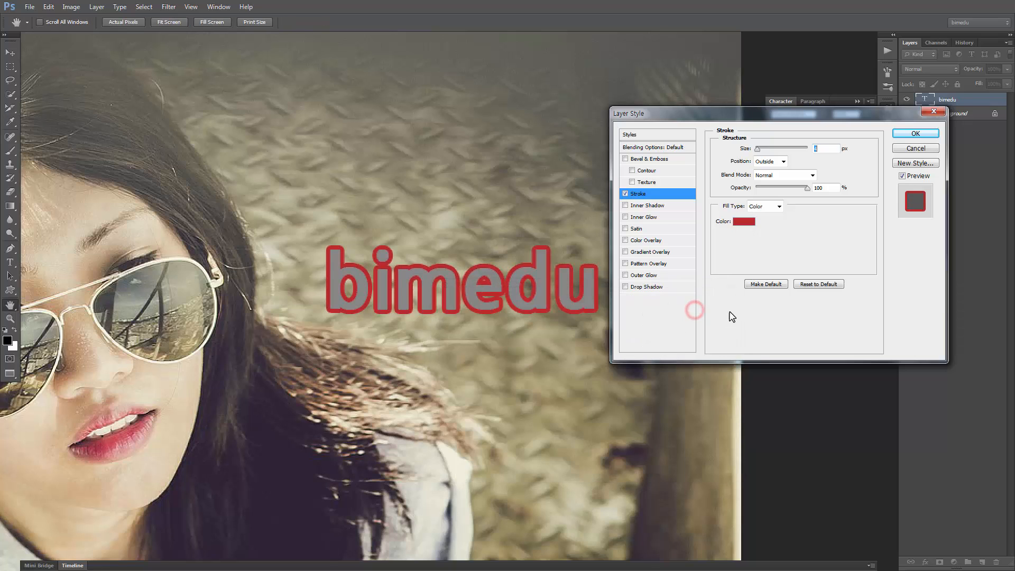
Try the stroke at the Inside, Center and Outside positions, and disable the Stroke effect
click(783, 162)
click(775, 181)
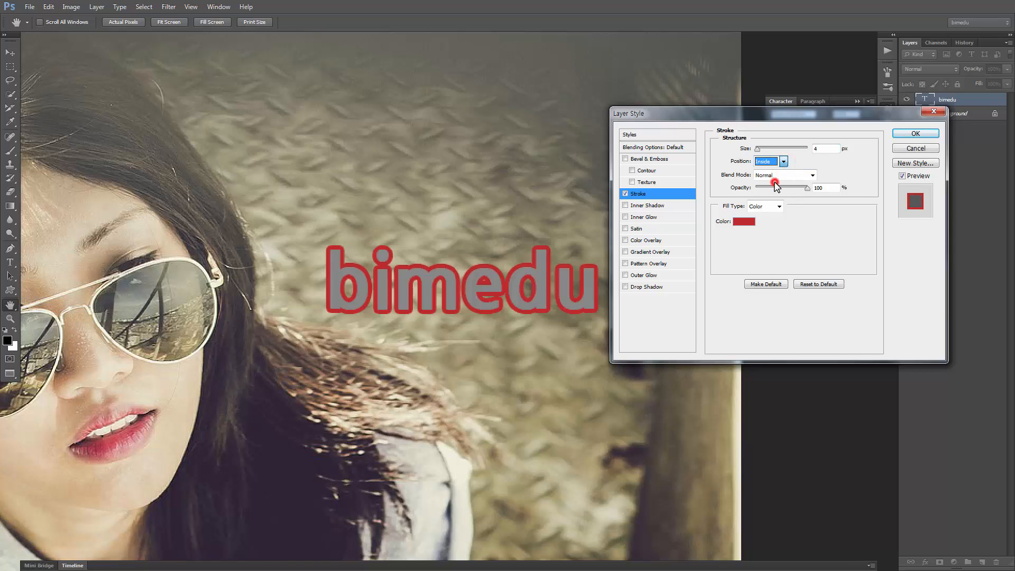
click(778, 161)
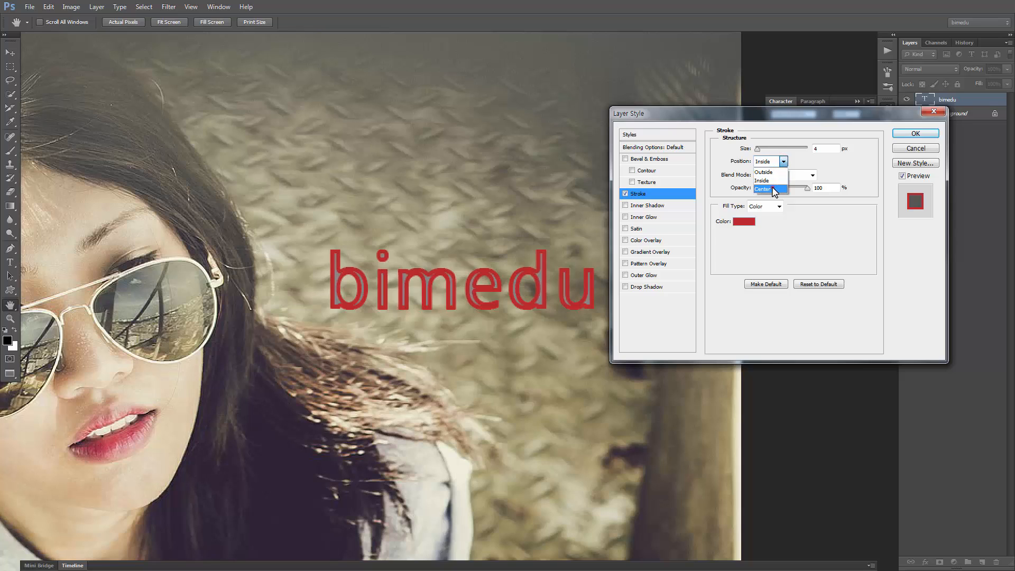
click(768, 189)
click(783, 161)
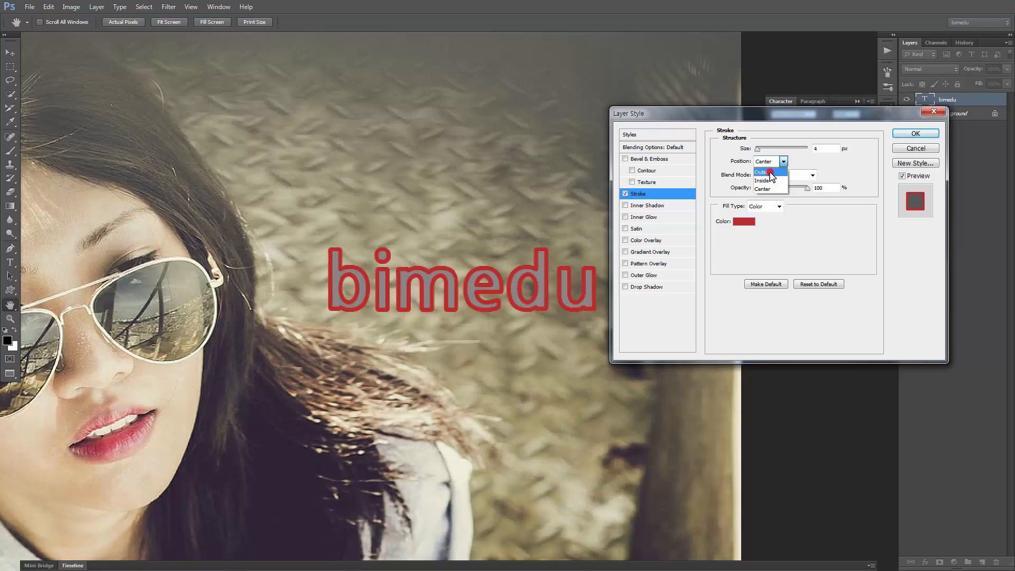
click(767, 172)
mouse_move(811, 191)
mouse_down()
mouse_move(776, 192)
mouse_move(830, 191)
mouse_up()
click(626, 194)
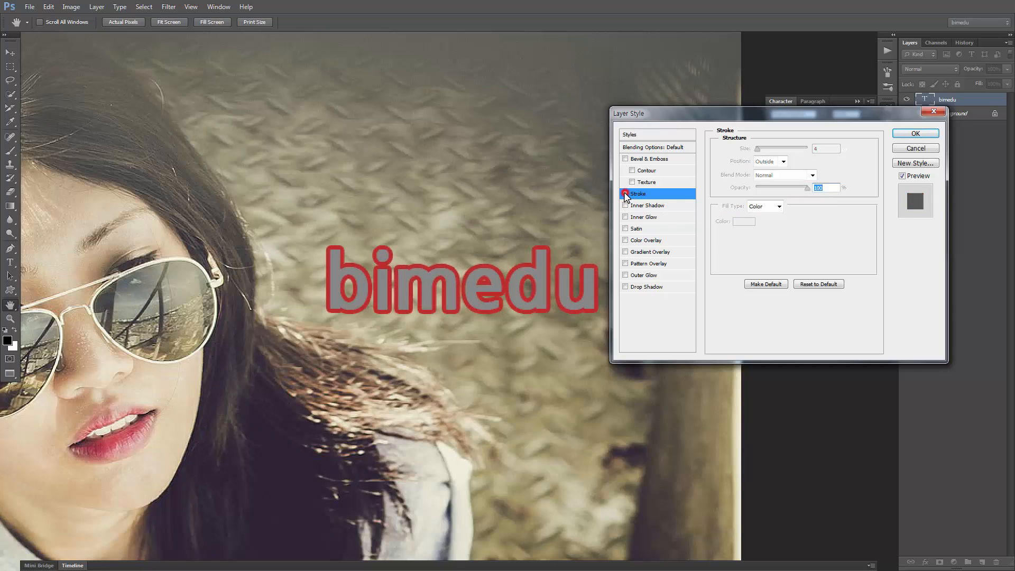
Apply an Inner Shadow to the text and try several light angles, ending with light from the upper left
click(667, 206)
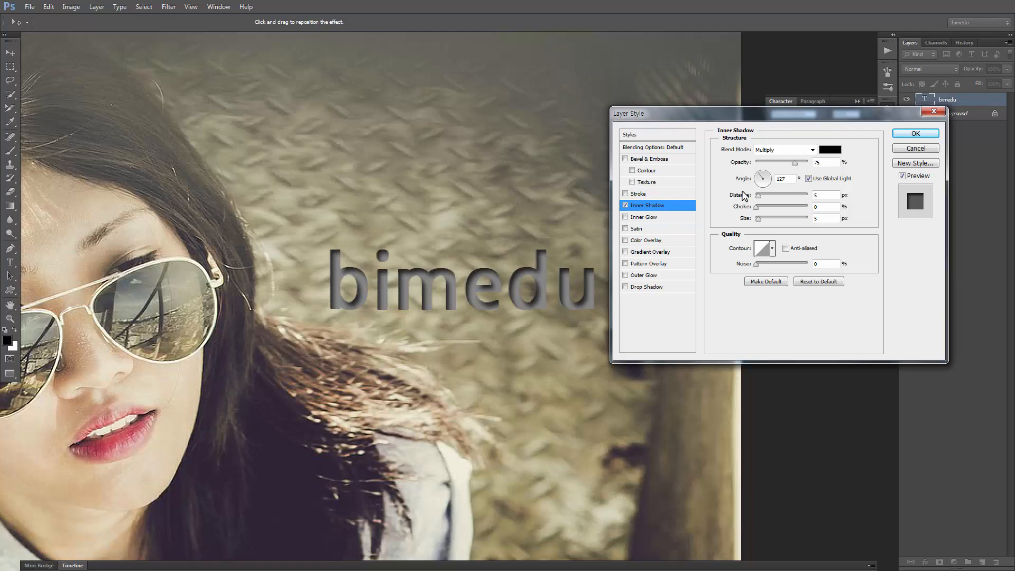
click(768, 180)
click(759, 181)
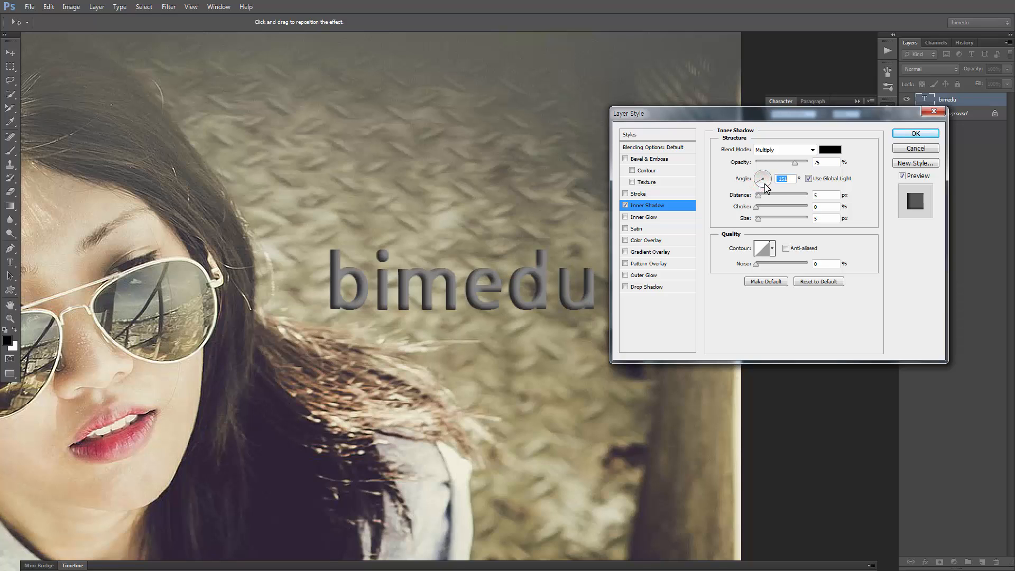
click(765, 185)
click(758, 174)
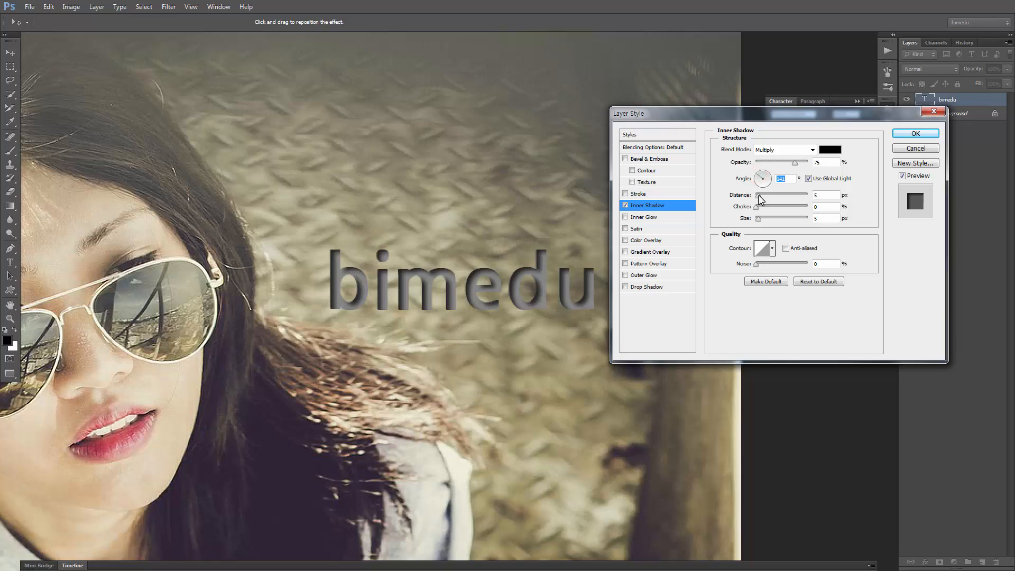
Try the Inner Shadow at 10 px distance and 8 px size with several contours, and disable the effect
drag(759, 195, 762, 224)
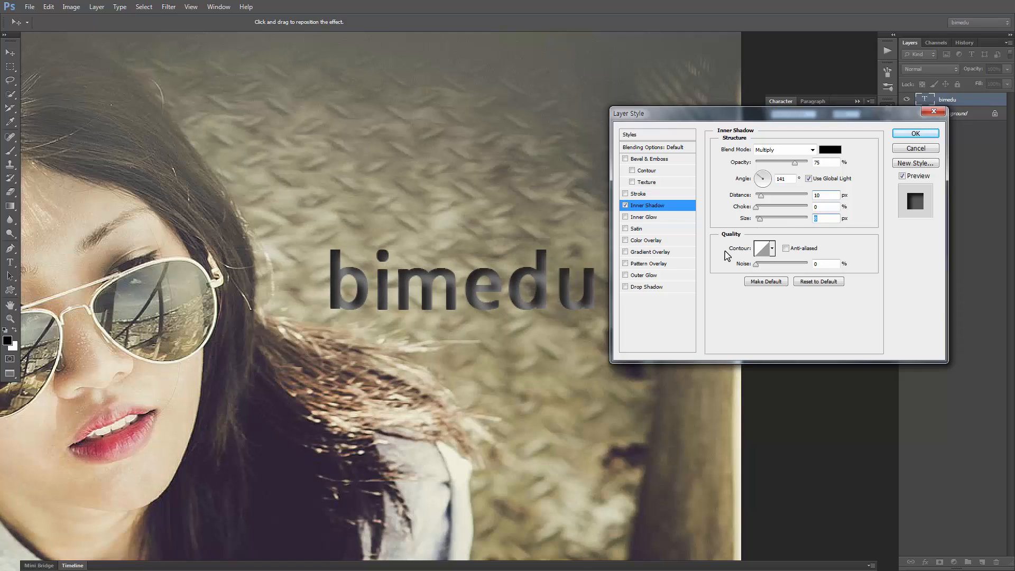
click(771, 249)
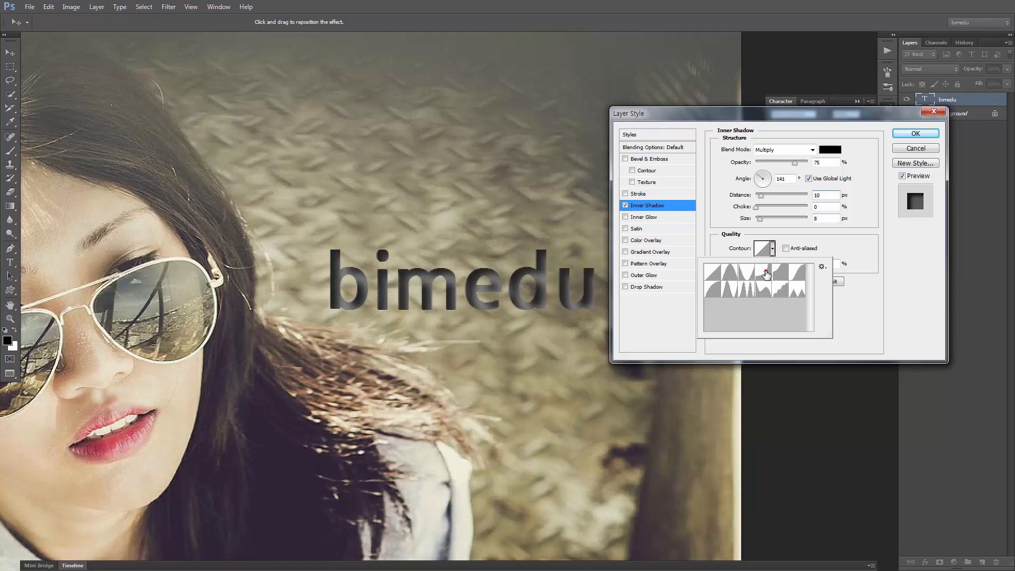
click(772, 272)
click(784, 273)
click(797, 273)
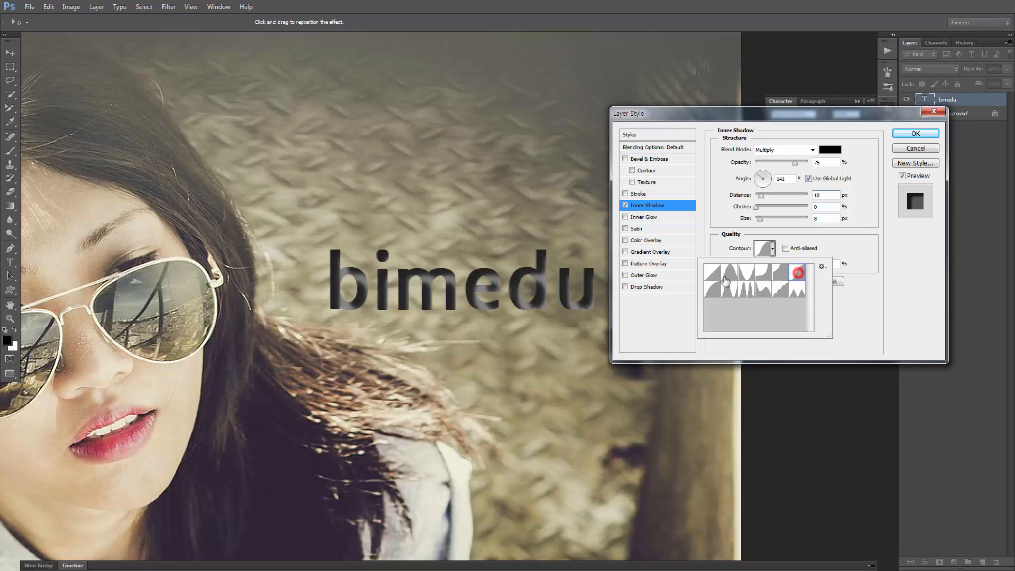
click(712, 273)
click(715, 290)
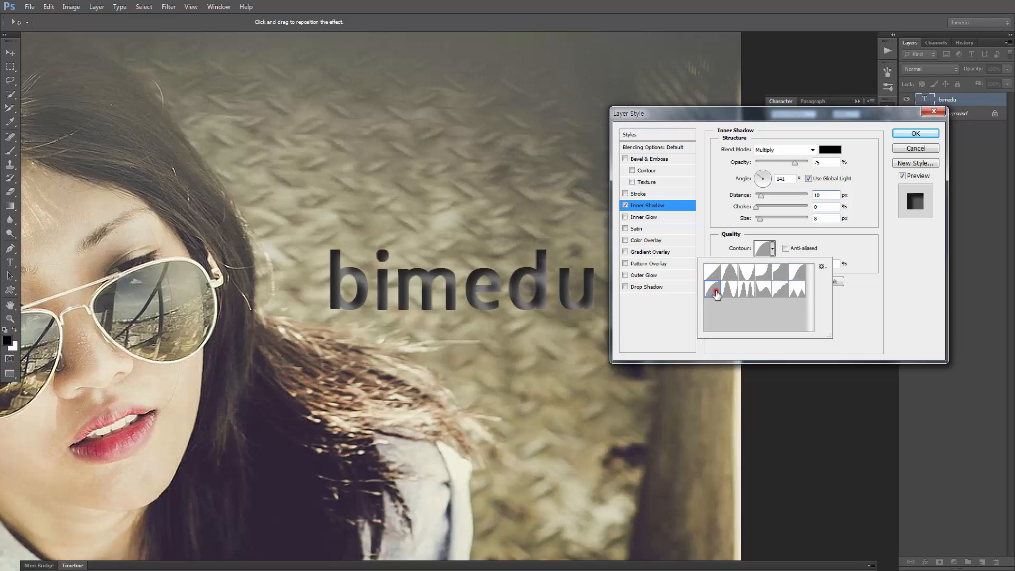
click(713, 267)
click(879, 250)
click(625, 205)
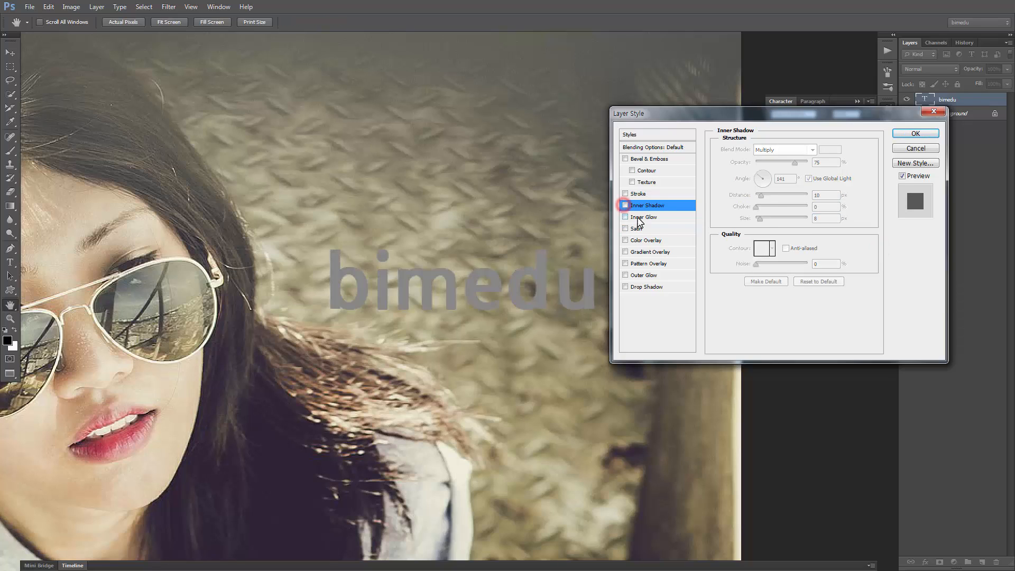
Try an Inner Glow on the text with a 9% choke and a slightly larger size, and disable the effect
click(626, 217)
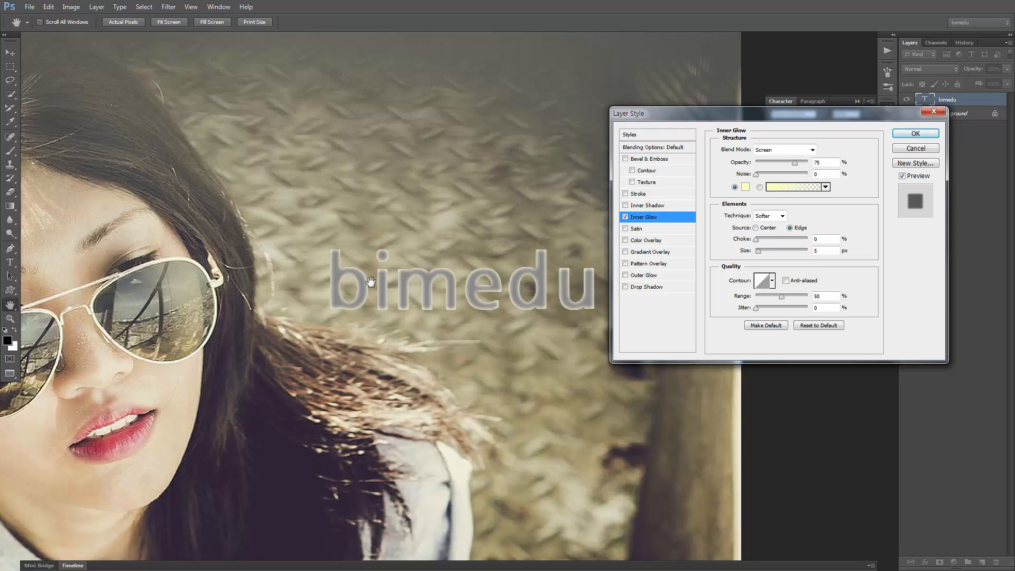
drag(788, 116, 822, 97)
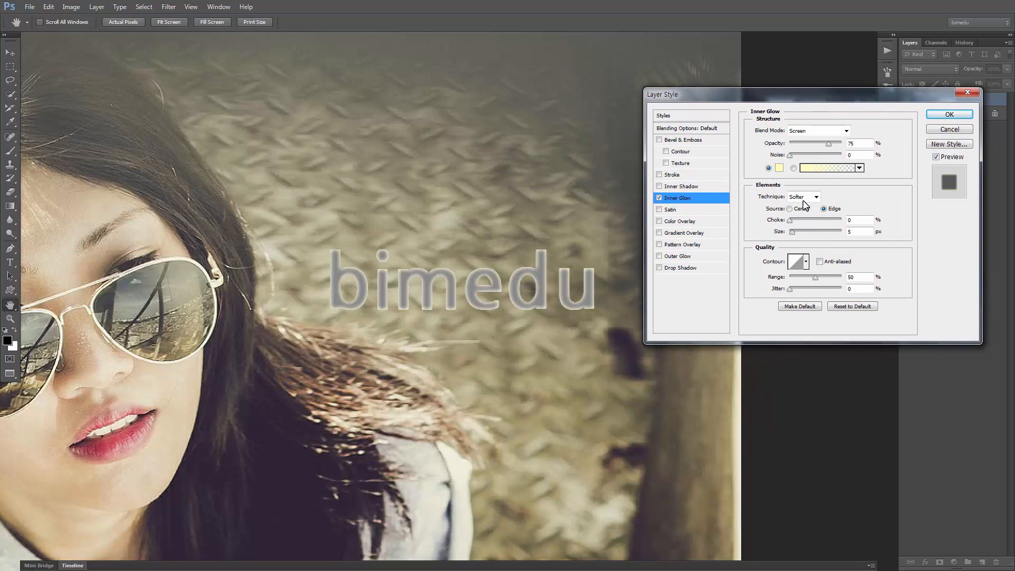
mouse_move(791, 222)
mouse_down()
mouse_move(808, 228)
mouse_move(791, 232)
mouse_move(815, 231)
mouse_move(795, 237)
mouse_up()
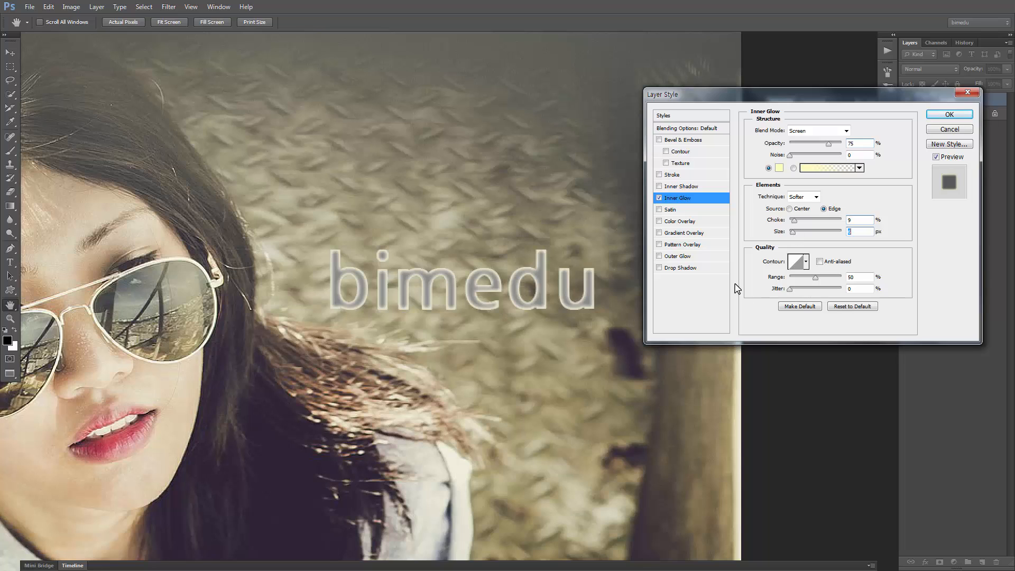
click(660, 198)
Toggle the Satin effect on the text several times to compare its look, leaving it disabled
click(674, 209)
click(660, 210)
click(661, 210)
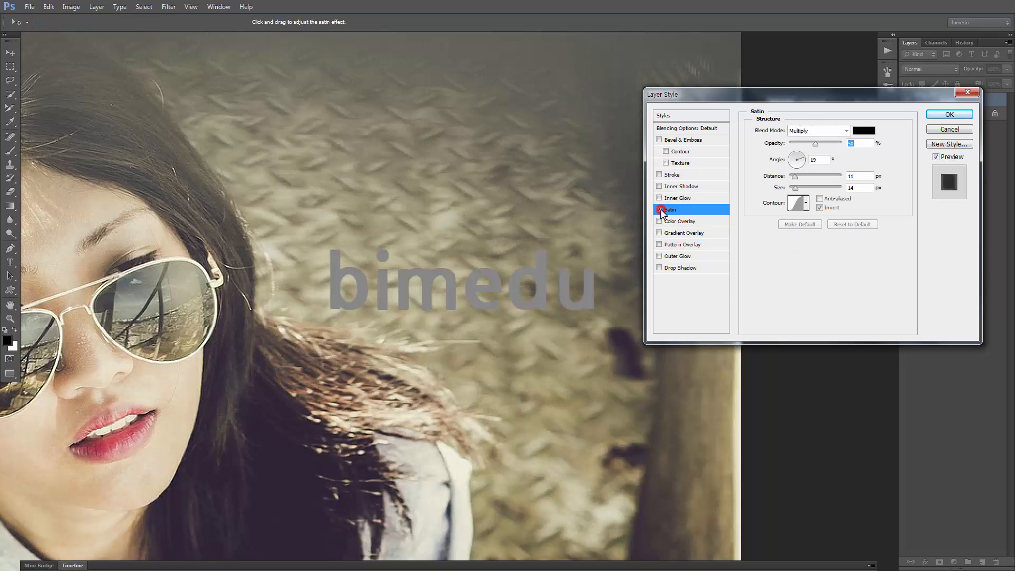
click(661, 210)
click(661, 210)
click(659, 210)
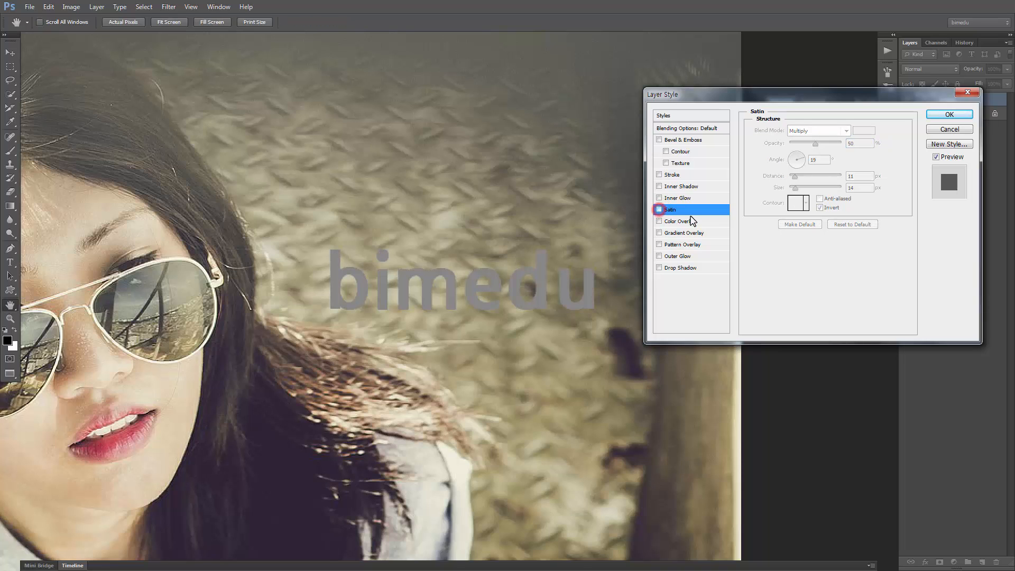
Try a Color Overlay on the text in muted blue (#465683), and disable the effect
click(711, 223)
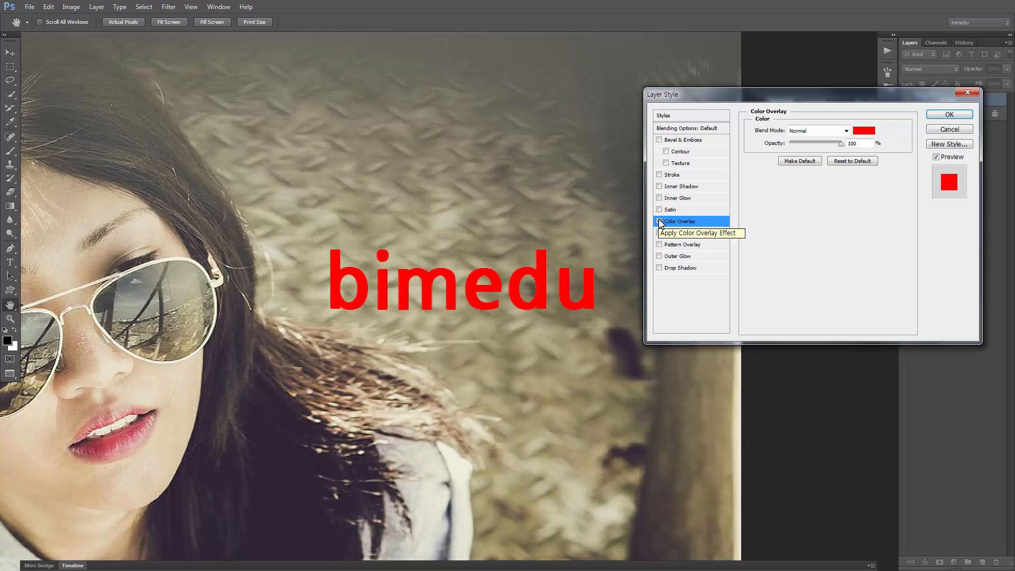
click(864, 131)
click(509, 382)
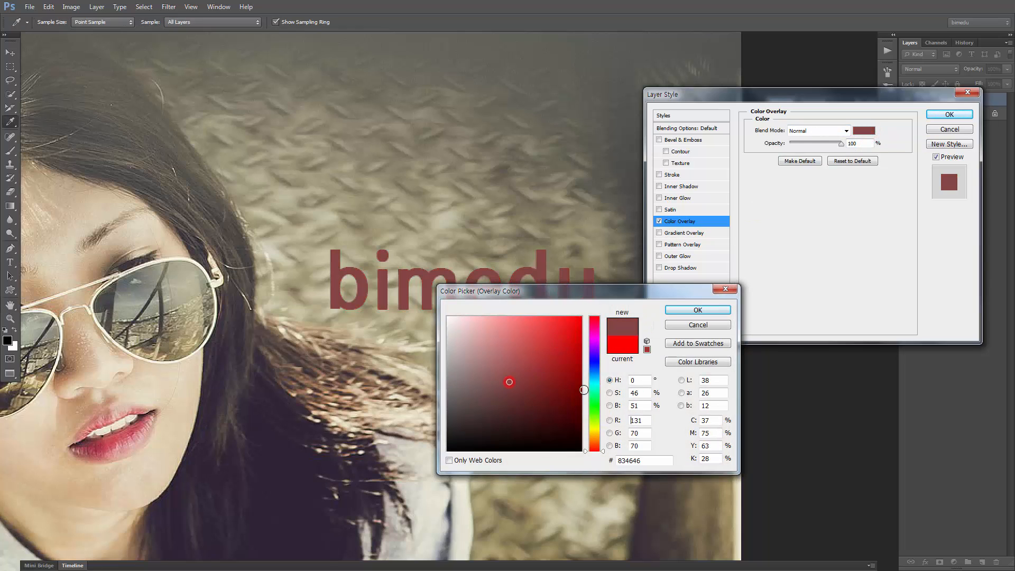
drag(584, 390, 584, 367)
click(712, 307)
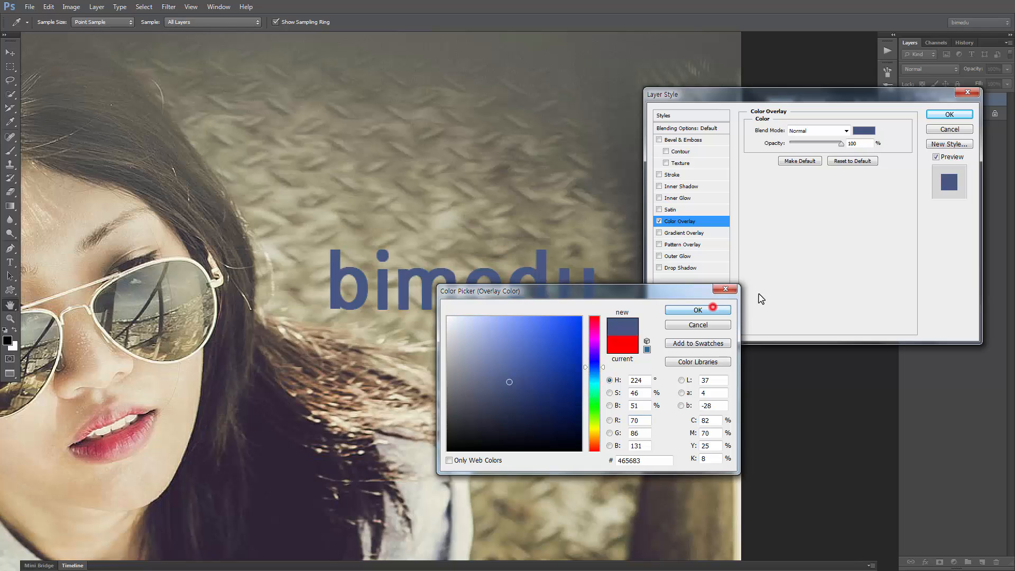
mouse_move(839, 145)
mouse_down()
mouse_move(798, 151)
mouse_move(850, 147)
mouse_up()
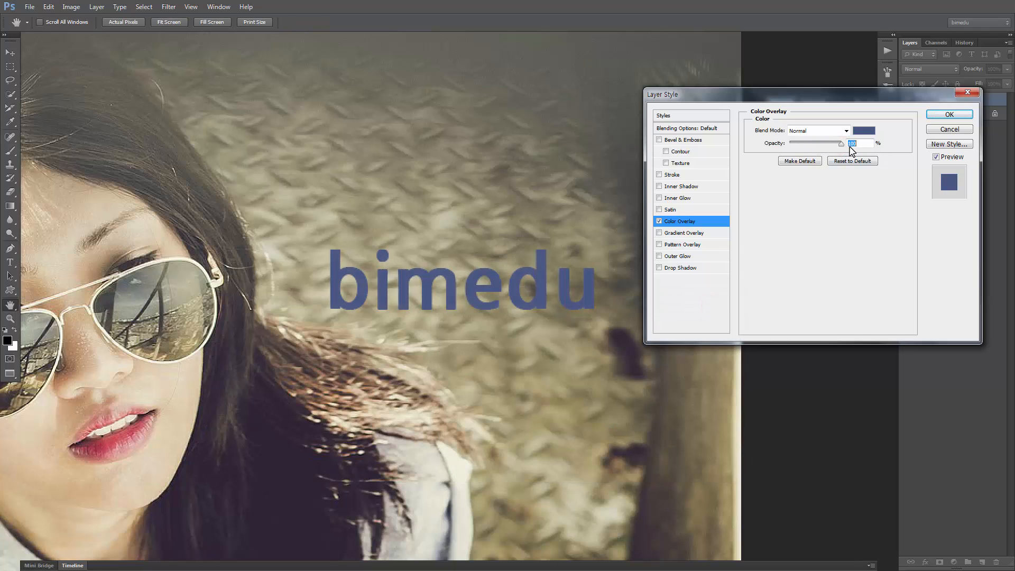
click(659, 221)
Apply a Gradient Overlay to the text and try several presets, ending with the pastel green-to-orange gradient
click(659, 233)
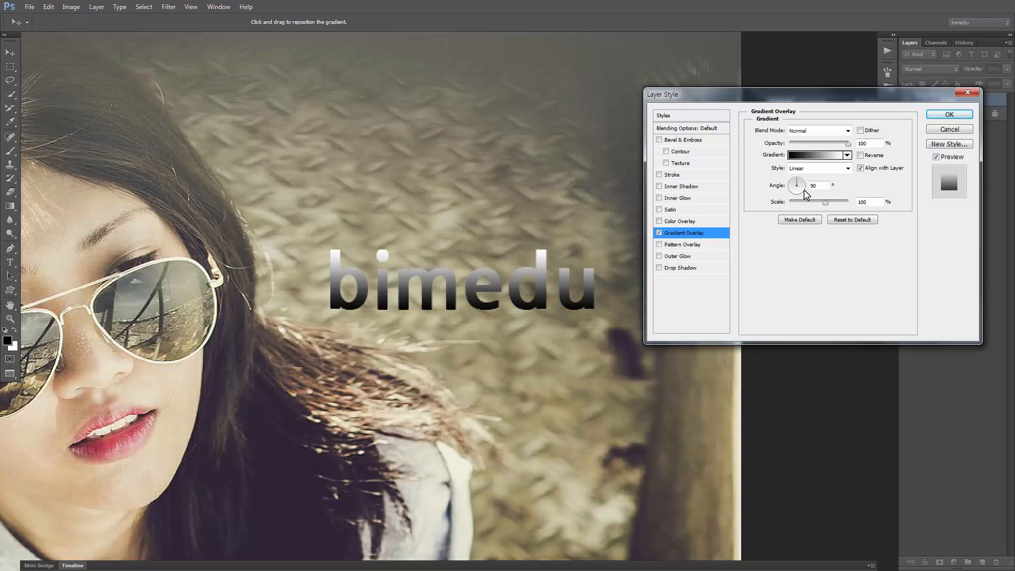
click(849, 155)
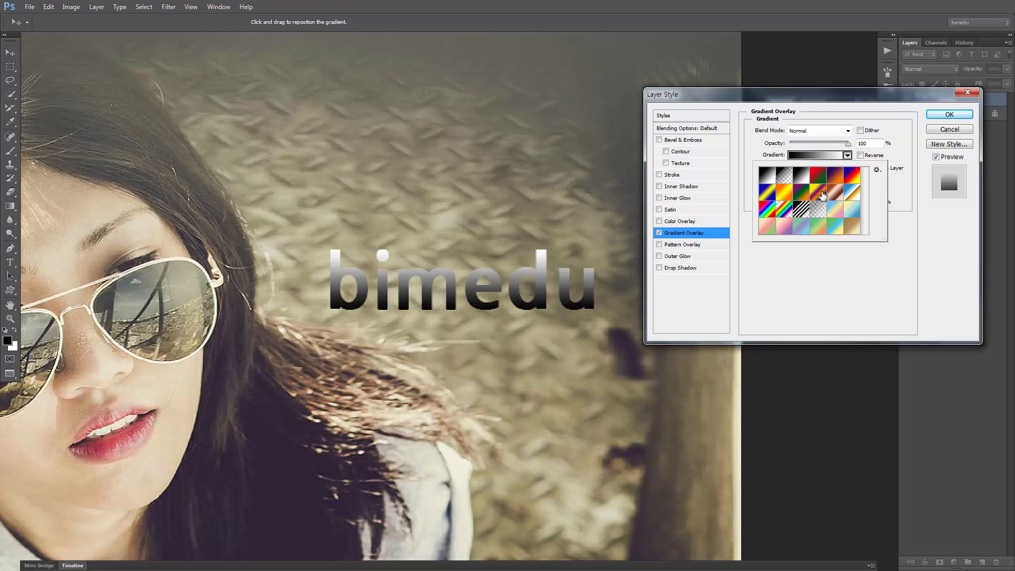
click(821, 195)
click(818, 175)
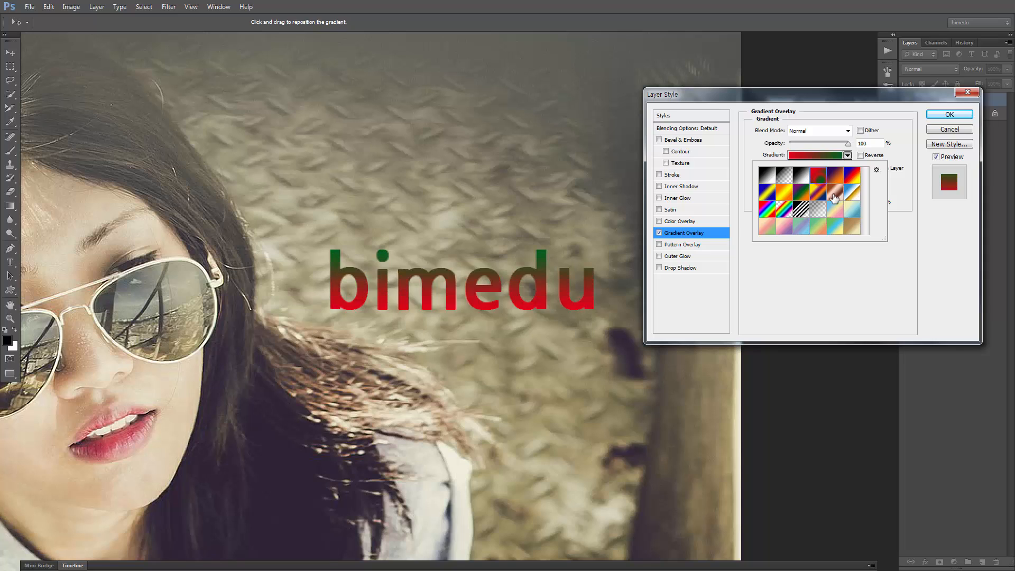
click(834, 197)
click(766, 175)
click(767, 227)
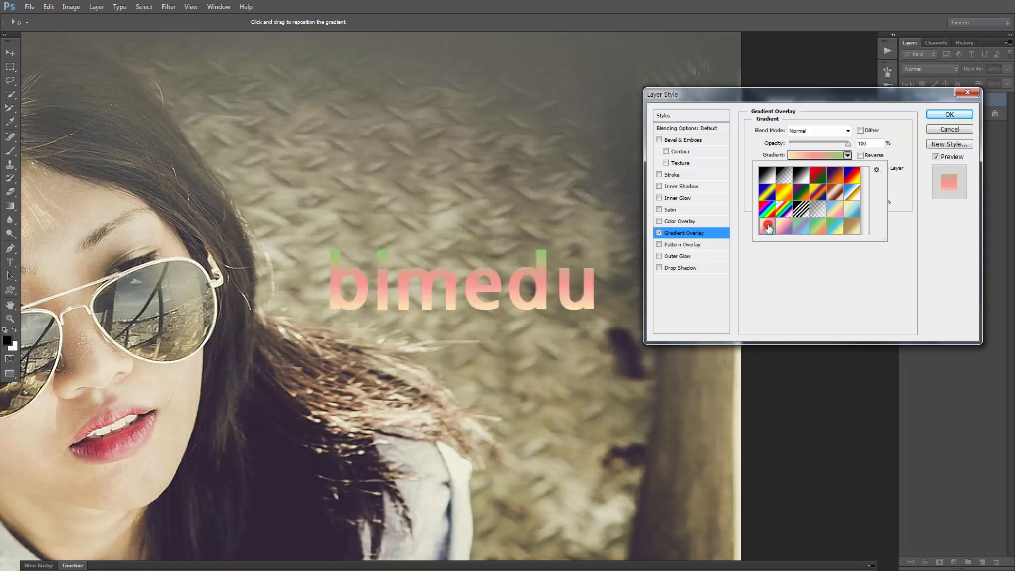
click(785, 226)
click(802, 227)
click(820, 227)
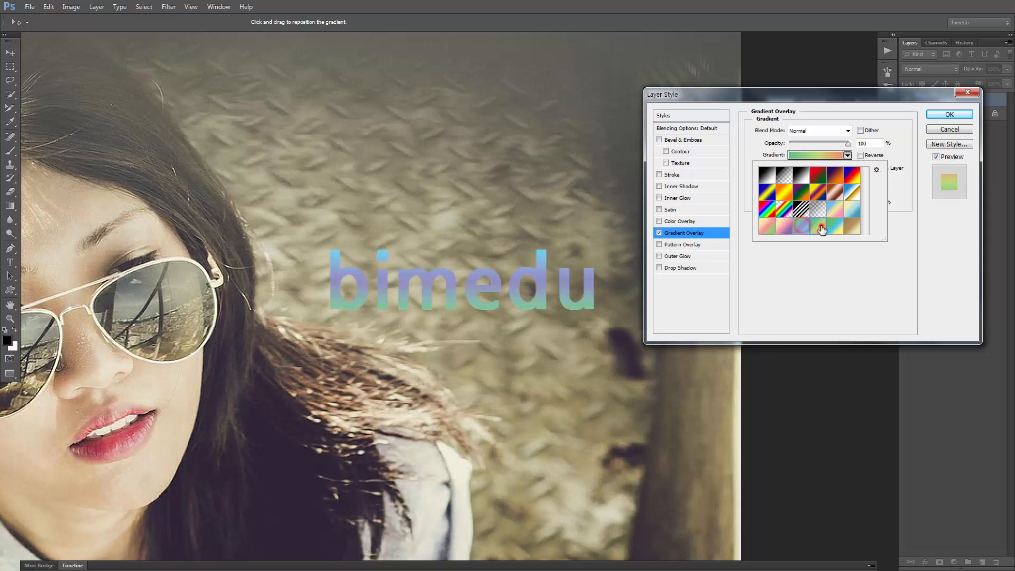
click(848, 155)
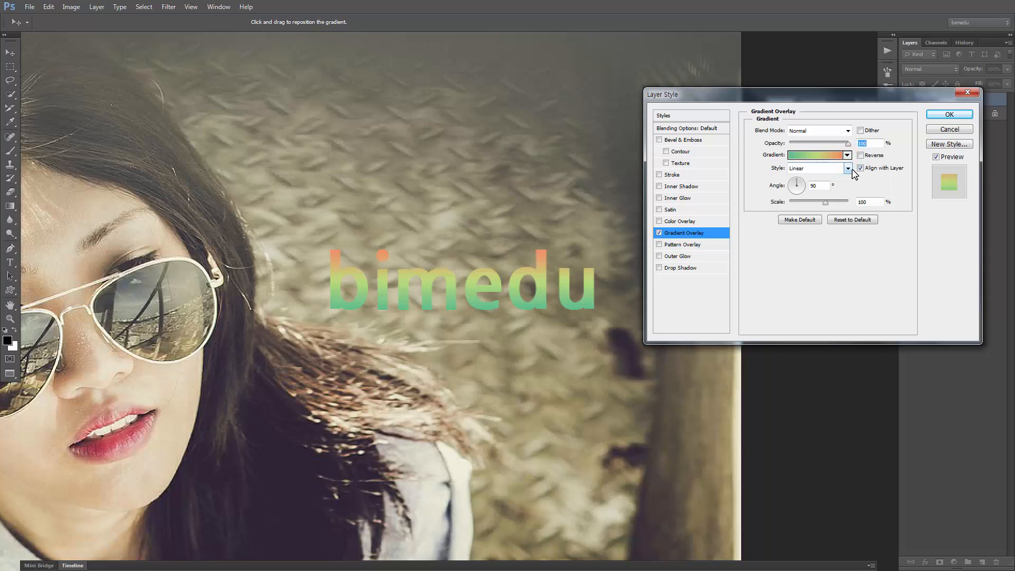
Try the gradient's Reflected and Linear styles and an angle placing orange at the text's left end, and disable the Gradient Overlay
click(849, 169)
key(Down)
key(Down)
key(Down)
key(Return)
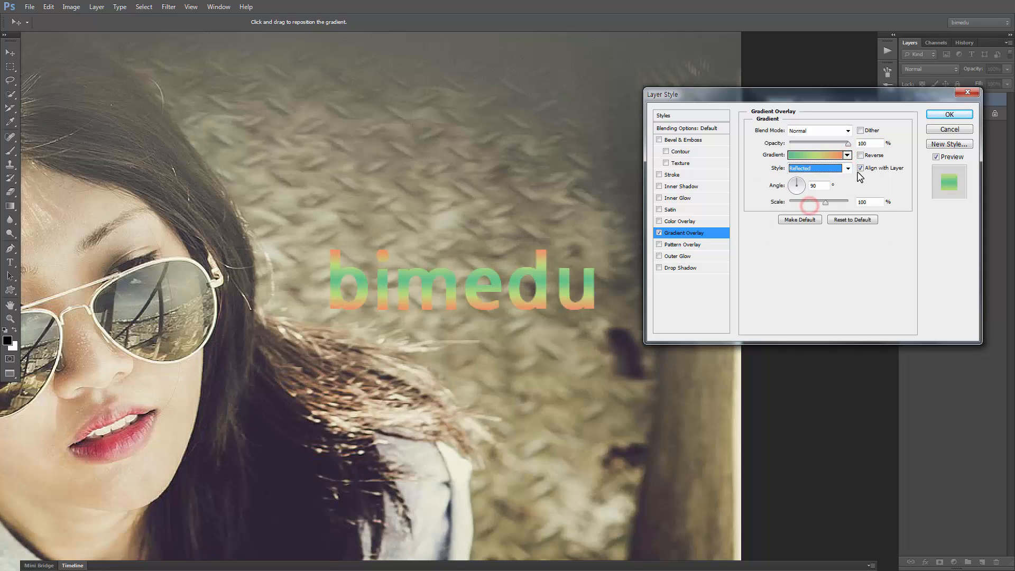
click(850, 169)
click(805, 180)
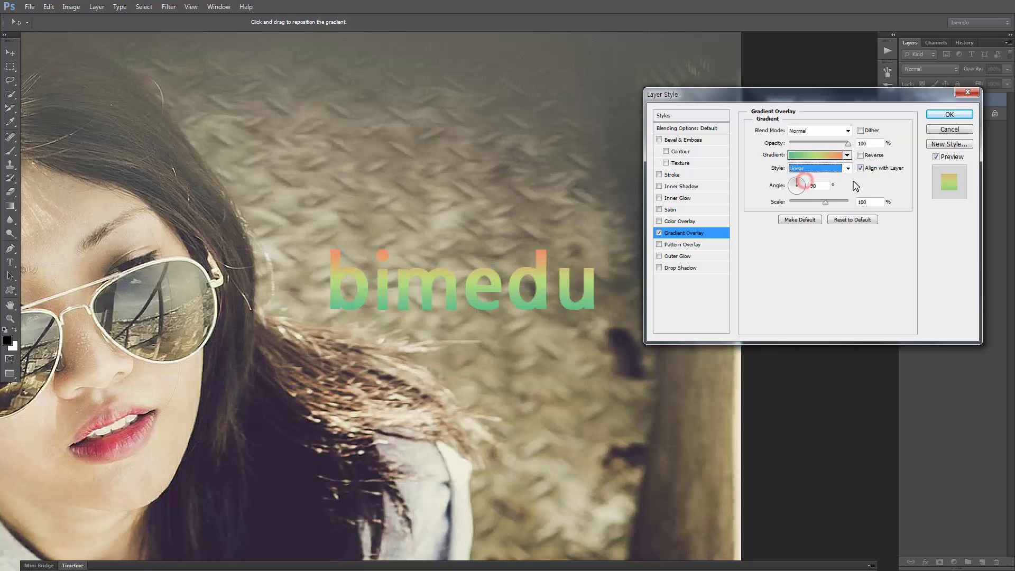
drag(795, 187, 794, 189)
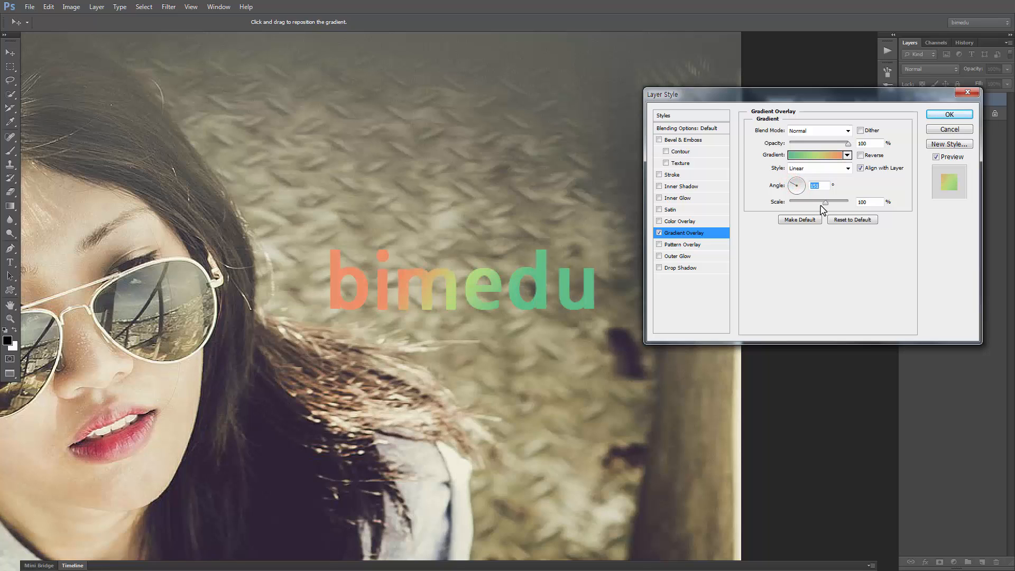
mouse_move(849, 145)
mouse_down()
mouse_move(806, 144)
mouse_move(851, 144)
mouse_up()
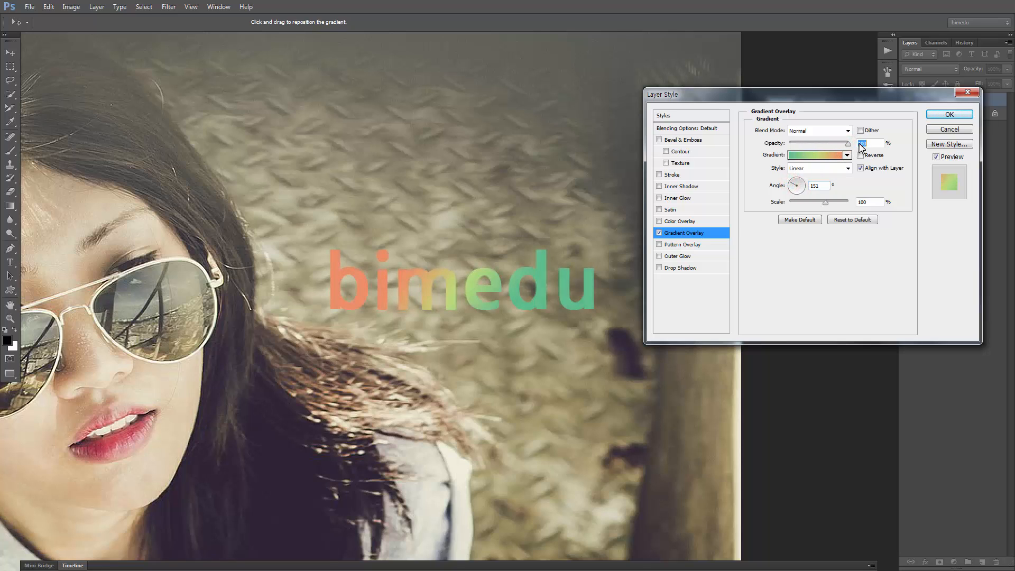
click(659, 234)
Try a Pattern Overlay on the text with the third preset, a mottled grey pattern, and disable the effect
click(659, 245)
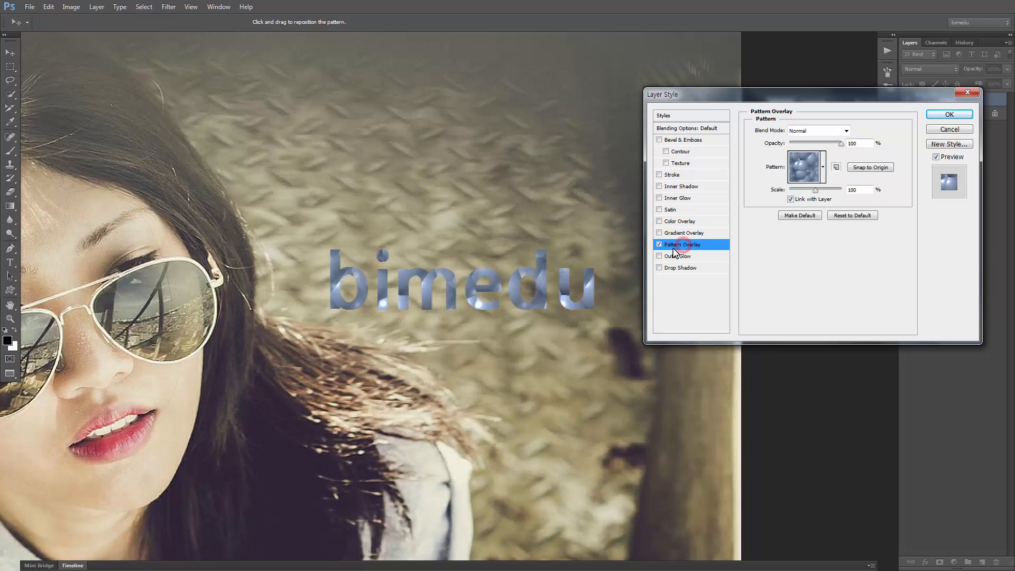
click(823, 168)
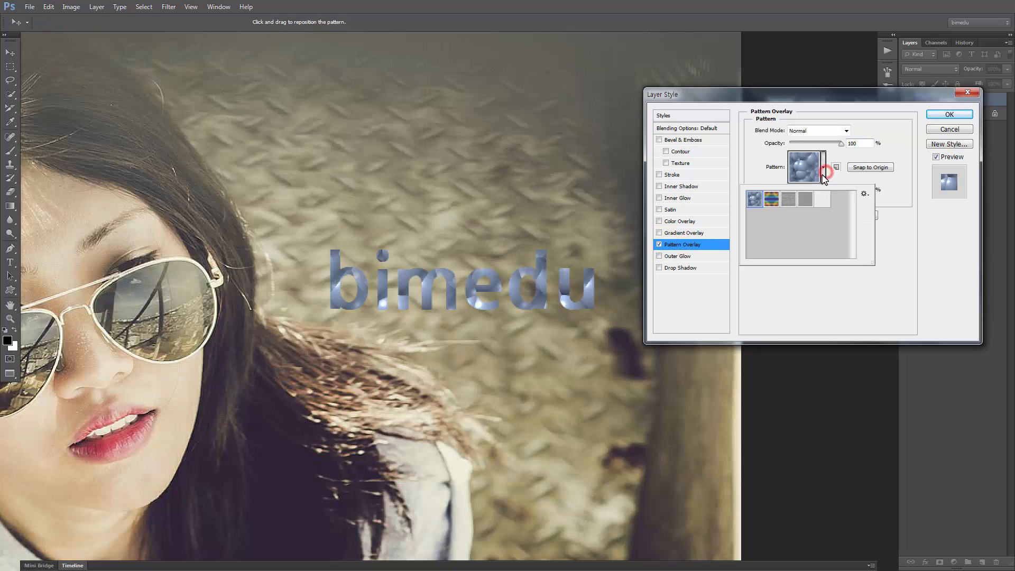
click(788, 199)
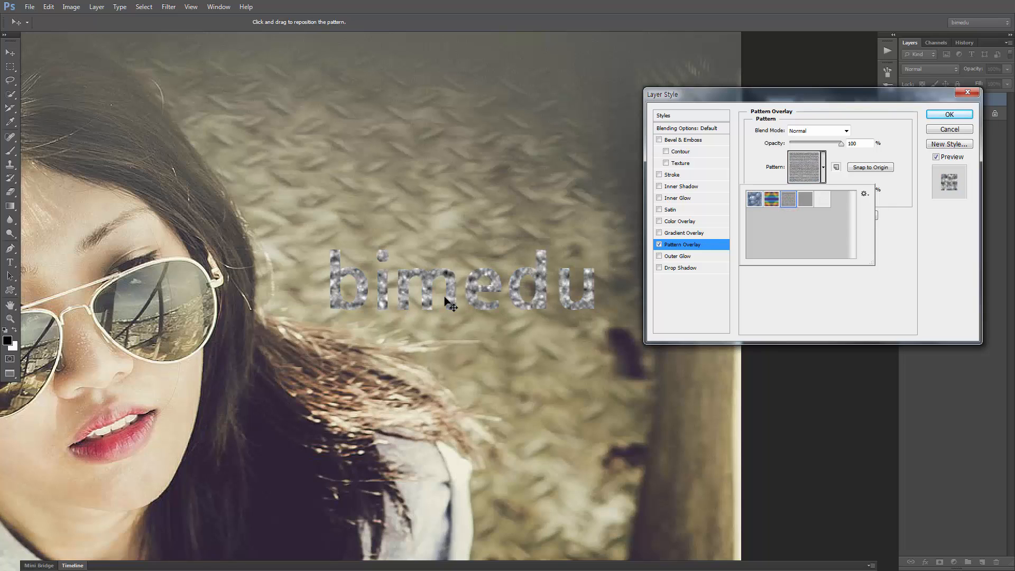
click(703, 244)
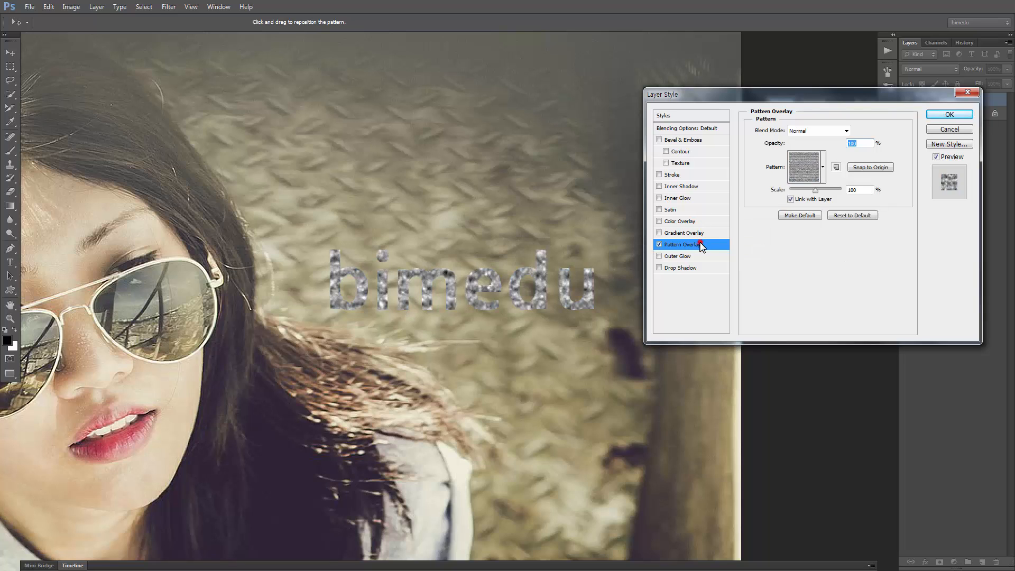
click(659, 245)
Apply an Outer Glow with 8% spread and 9 px size to the text, and try several glow contours
click(701, 256)
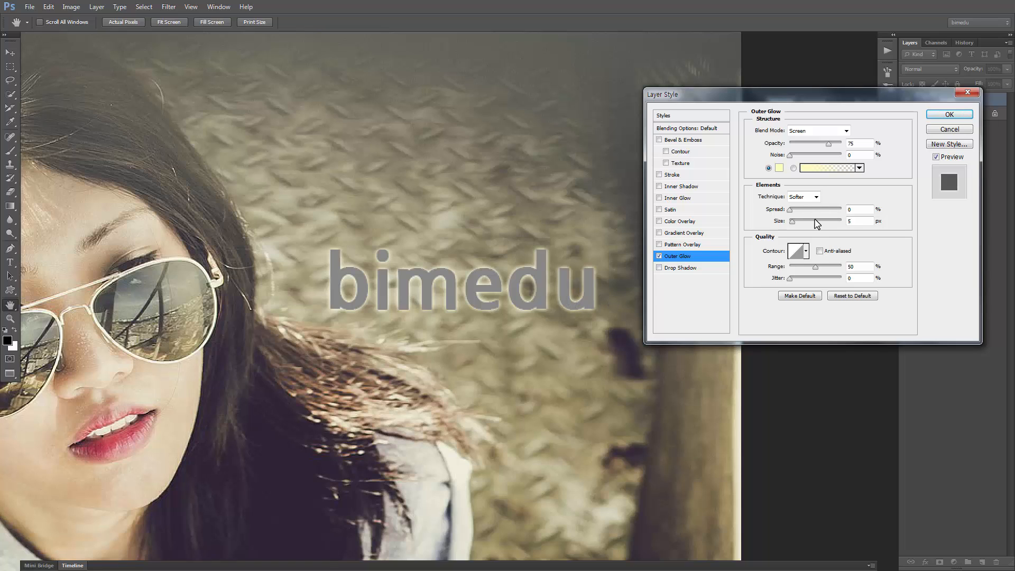
drag(792, 211, 795, 222)
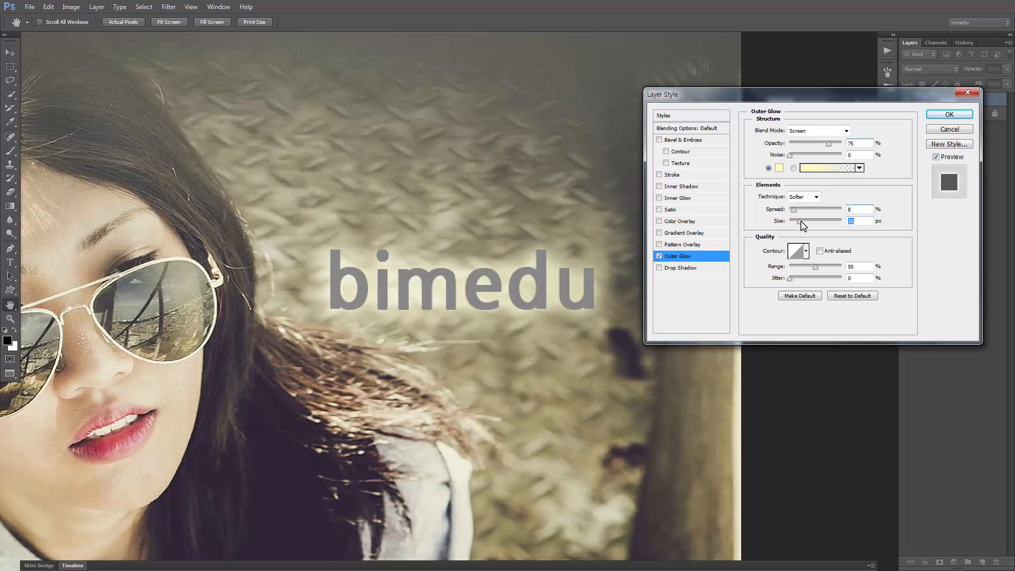
click(806, 252)
click(781, 293)
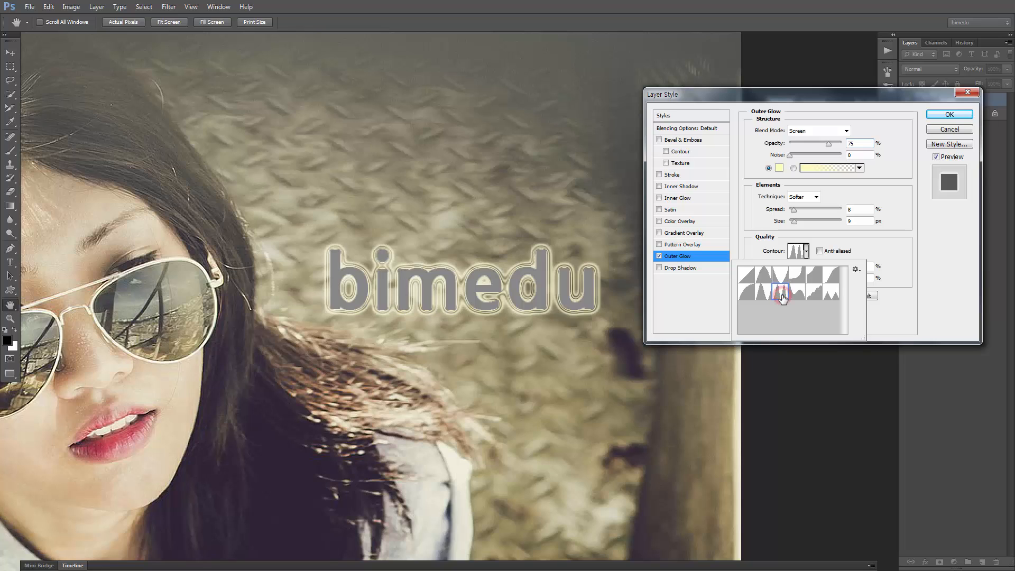
click(831, 292)
click(831, 276)
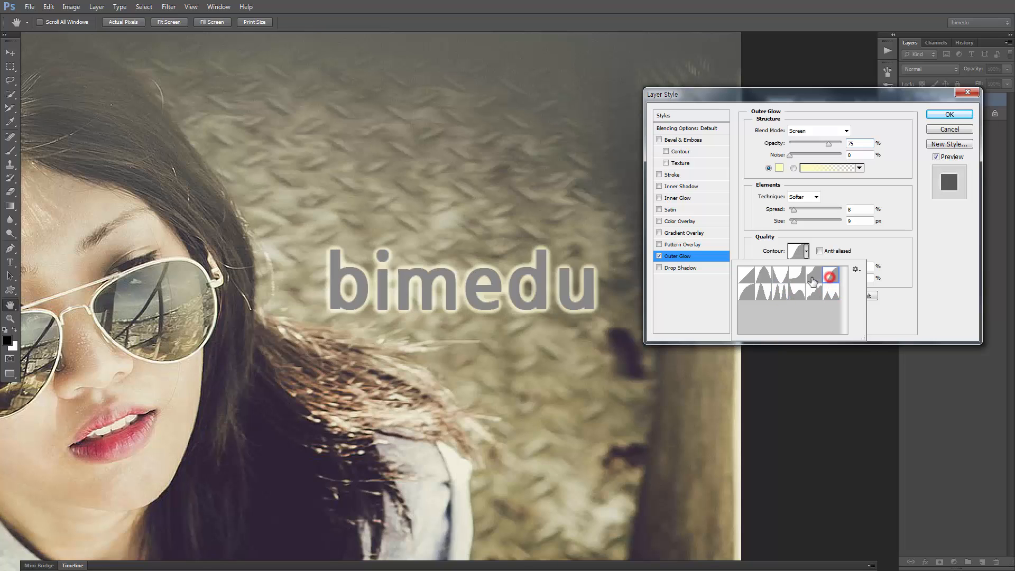
click(781, 275)
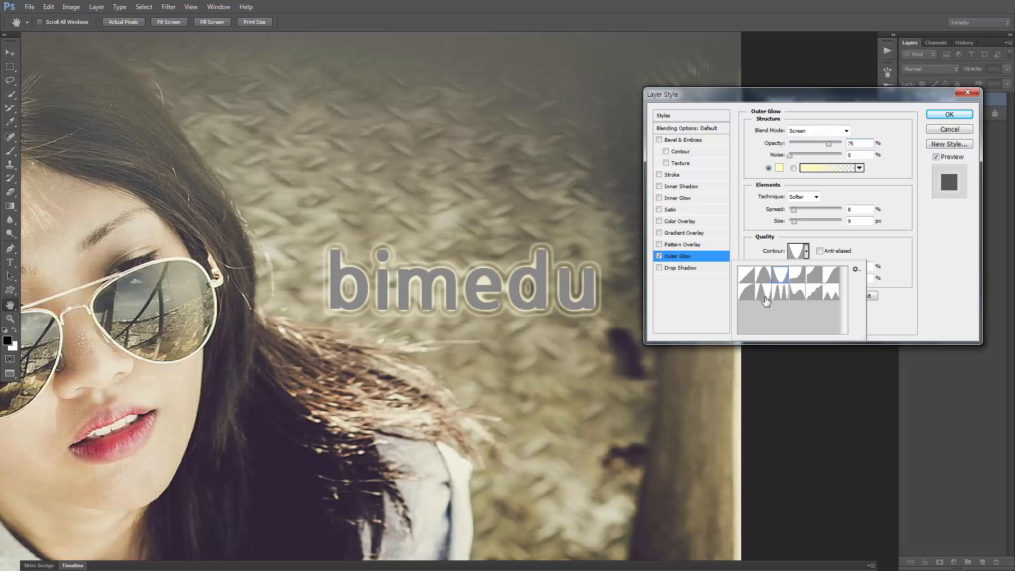
click(765, 293)
click(806, 251)
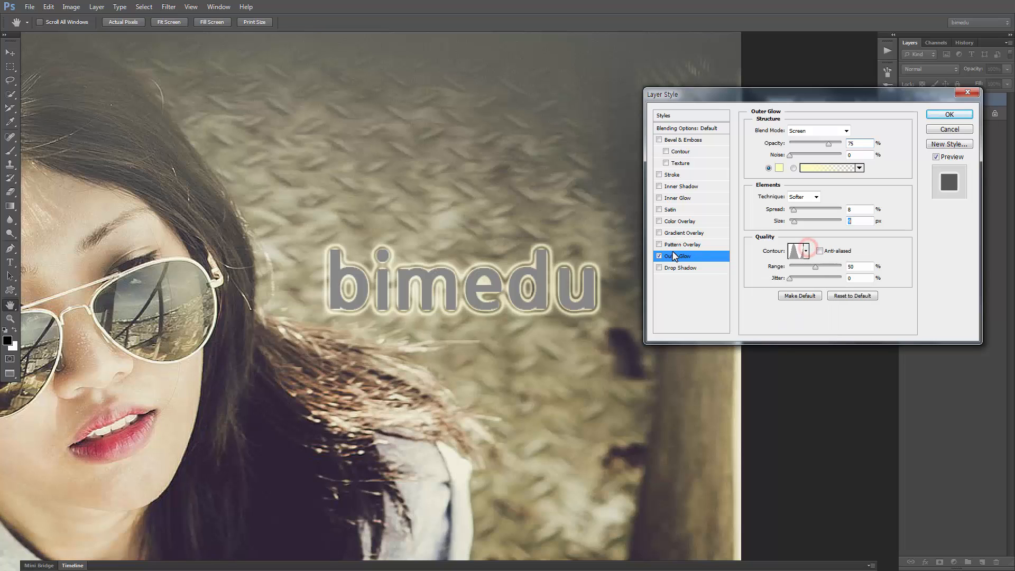
Disable the Outer Glow effect and apply a Drop Shadow to the "bimedu" text
click(659, 256)
click(683, 268)
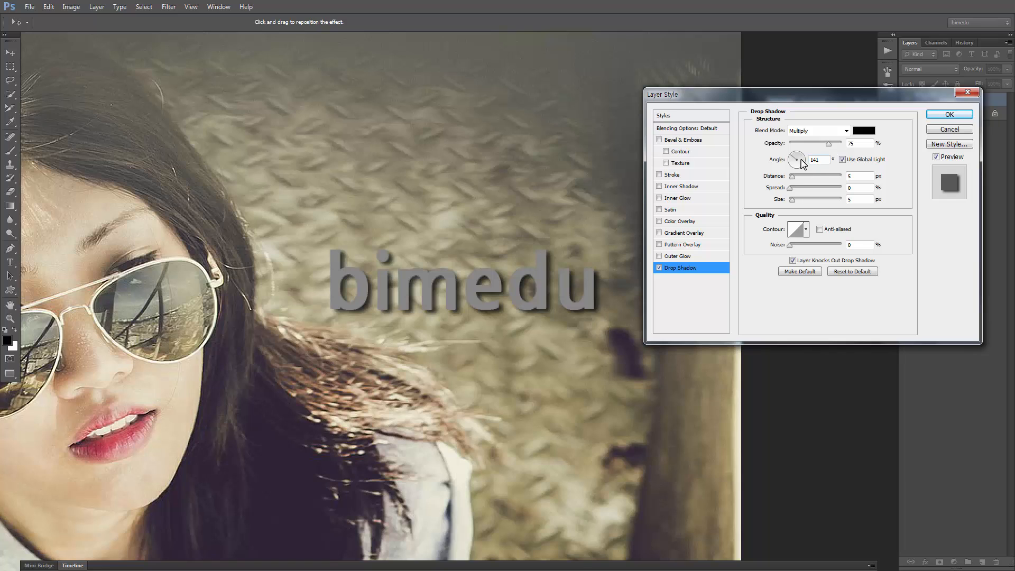
Set the Drop Shadow to a 149° angle and 8 px distance, and add a black-to-white Gradient Overlay to the text
drag(800, 158, 787, 195)
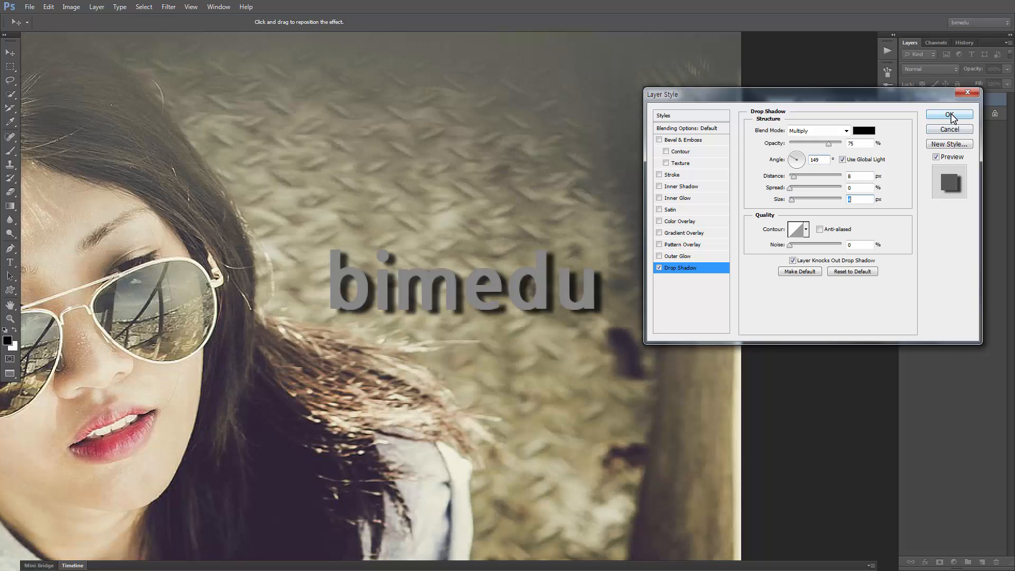
click(682, 233)
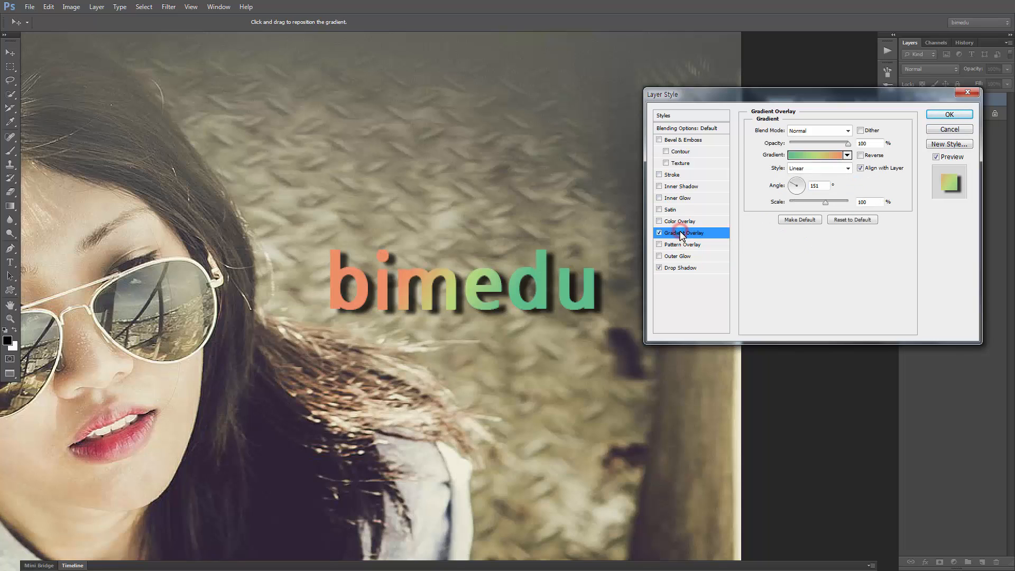
click(849, 156)
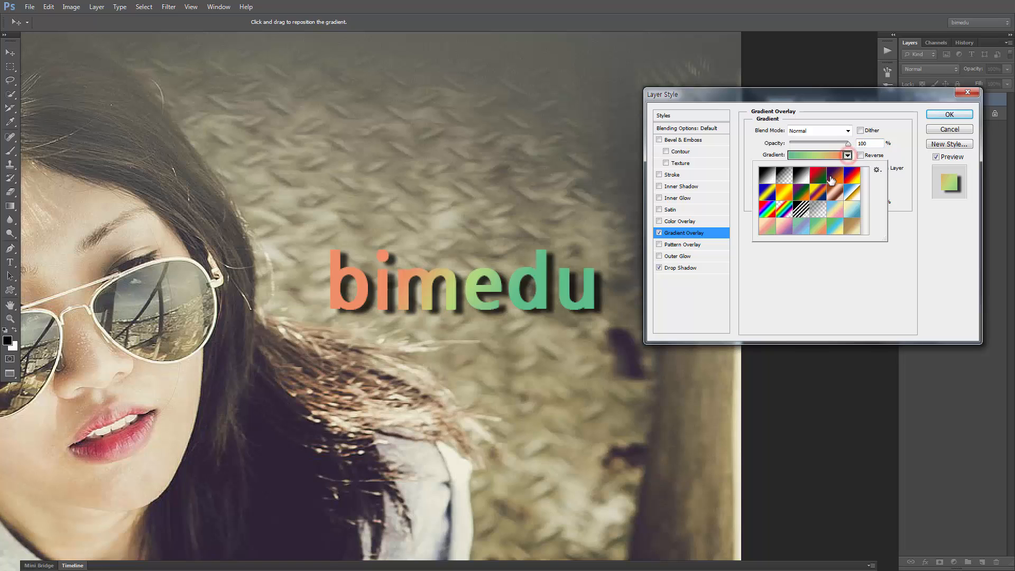
click(852, 226)
click(768, 176)
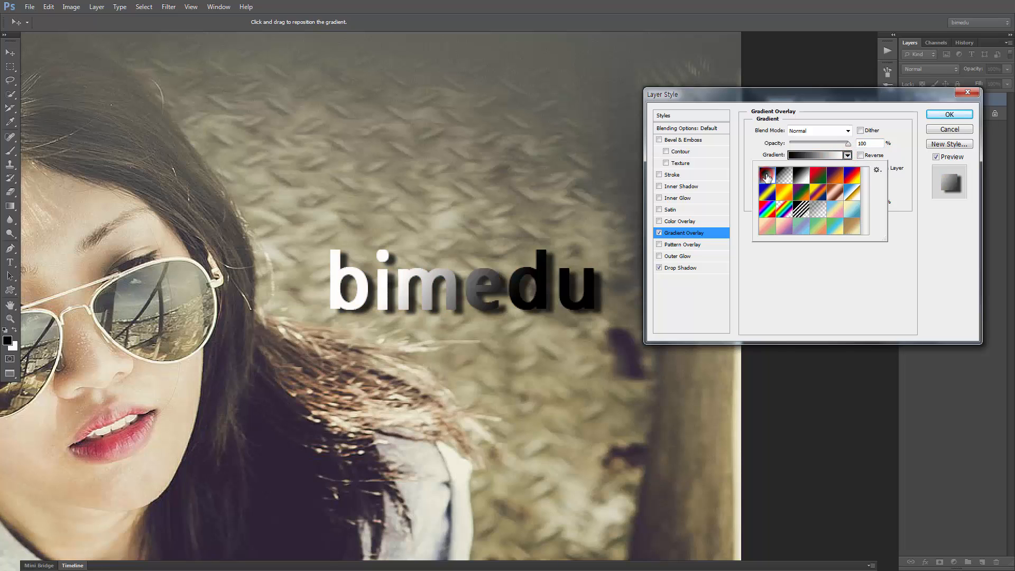
click(941, 112)
click(941, 112)
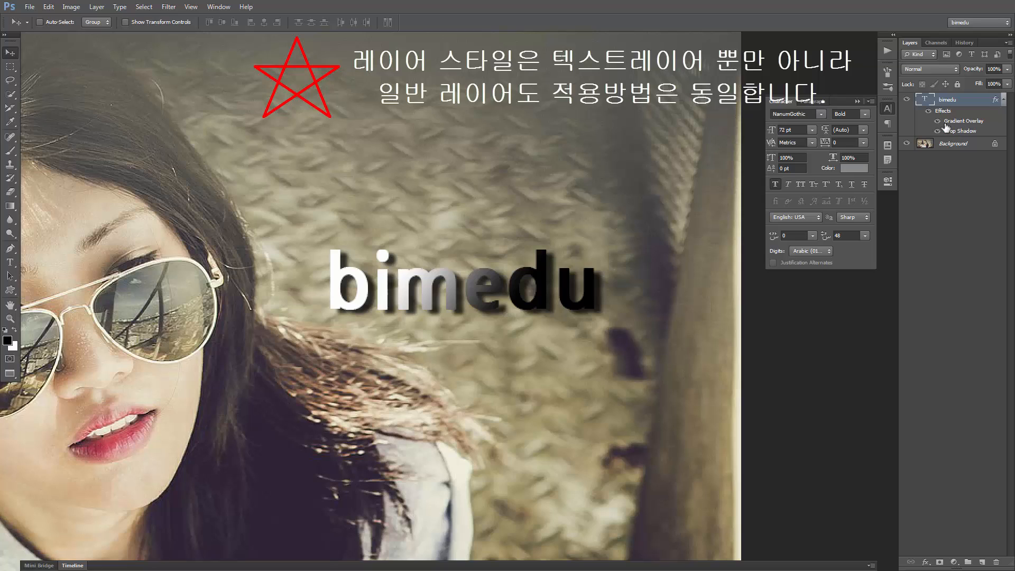
Compare the text with and without its Gradient Overlay, its Drop Shadow, and all effects together by toggling their visibility
click(940, 122)
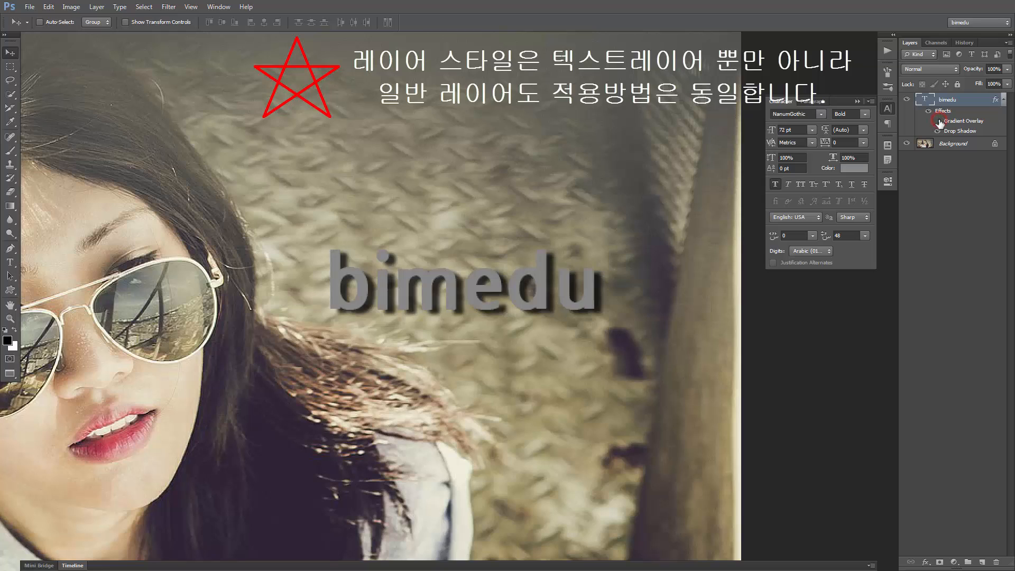
click(939, 122)
click(940, 131)
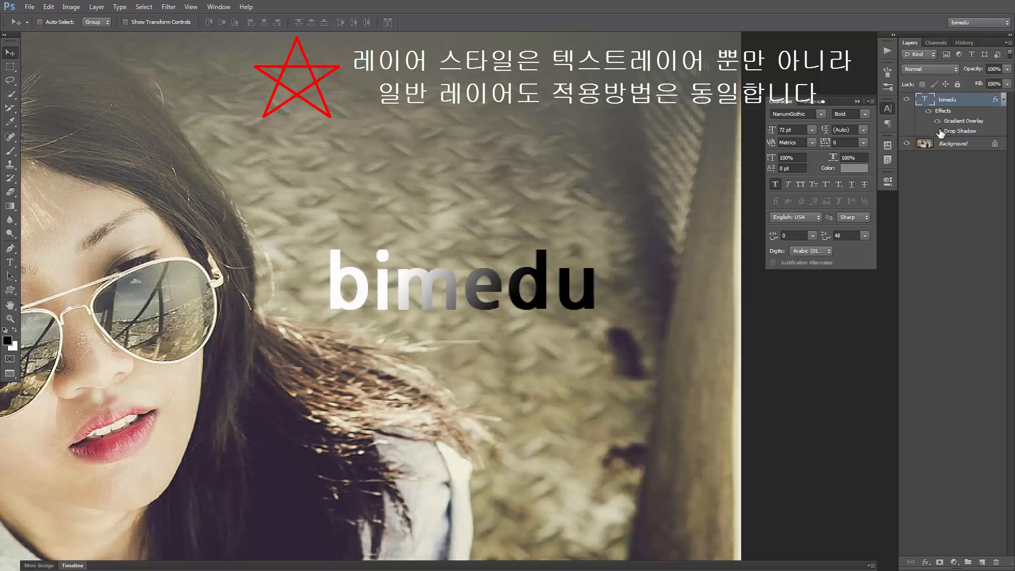
click(940, 131)
click(930, 111)
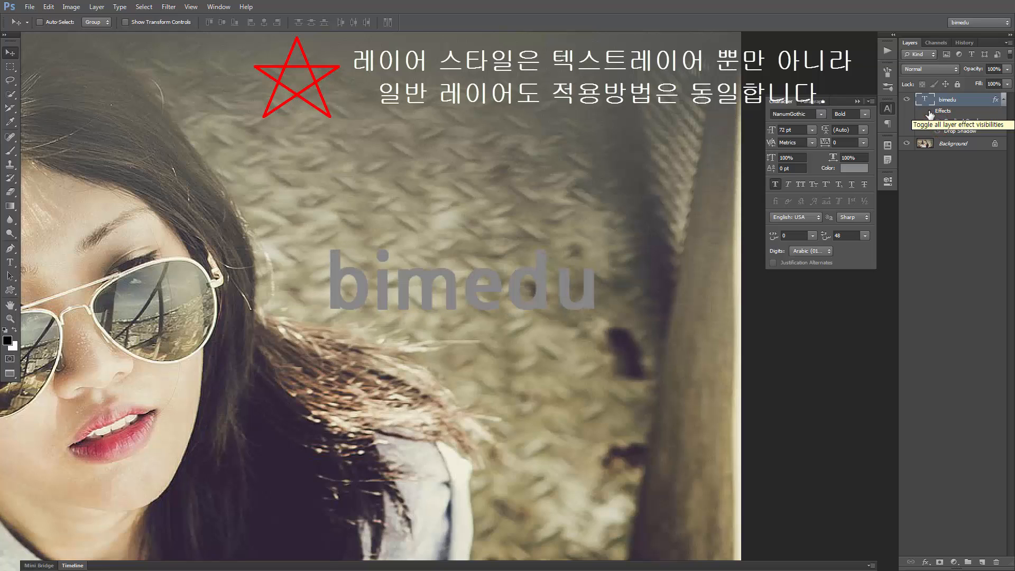
click(929, 112)
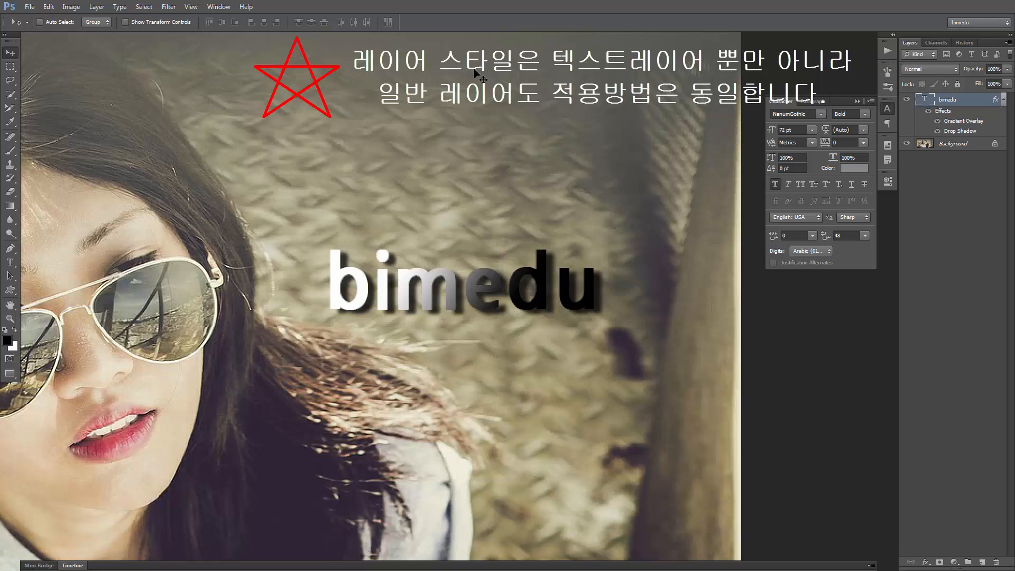
Show the Styles preset collection and place it clear of the "bimedu" text
click(213, 9)
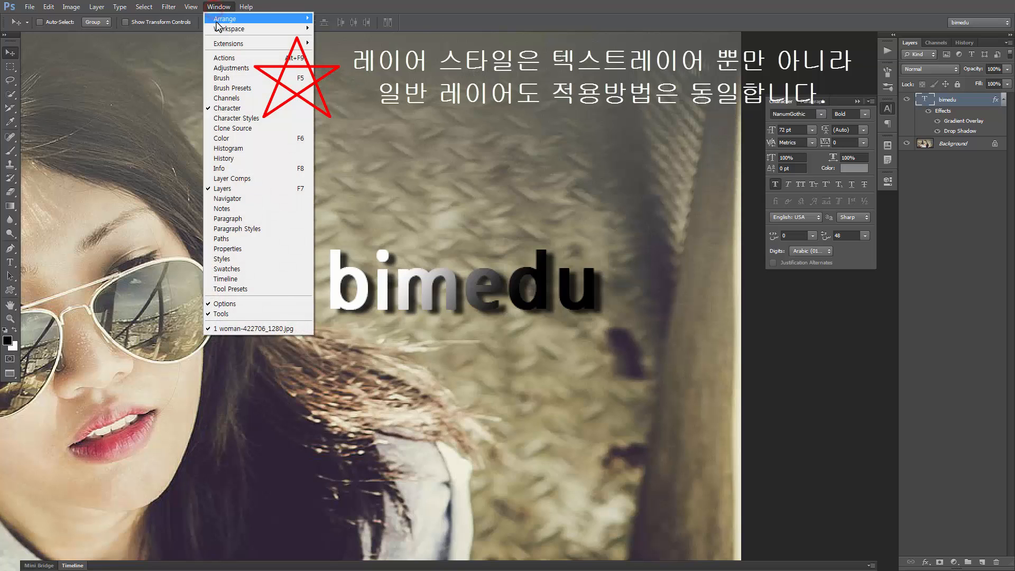
click(238, 262)
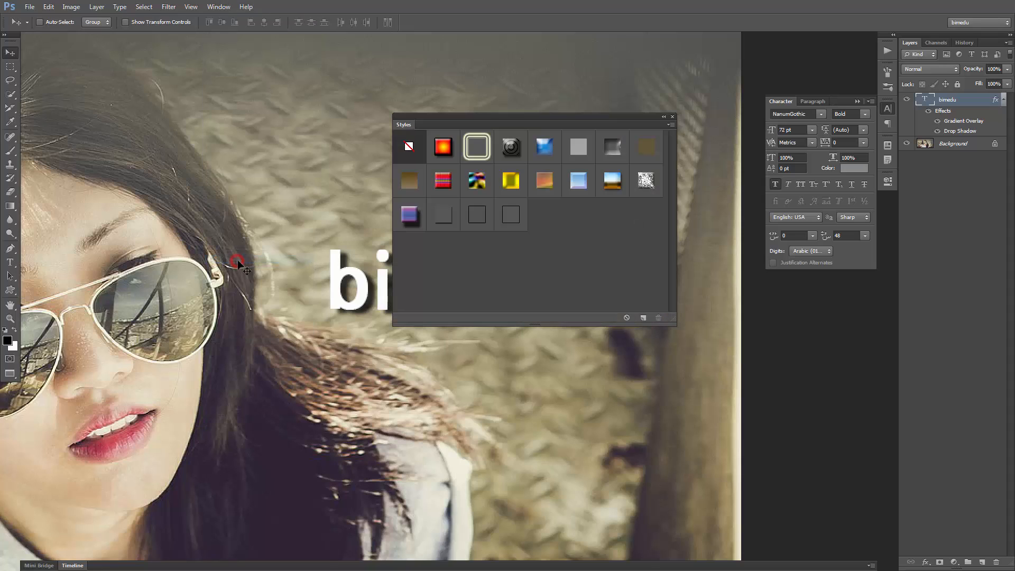
drag(522, 122, 662, 54)
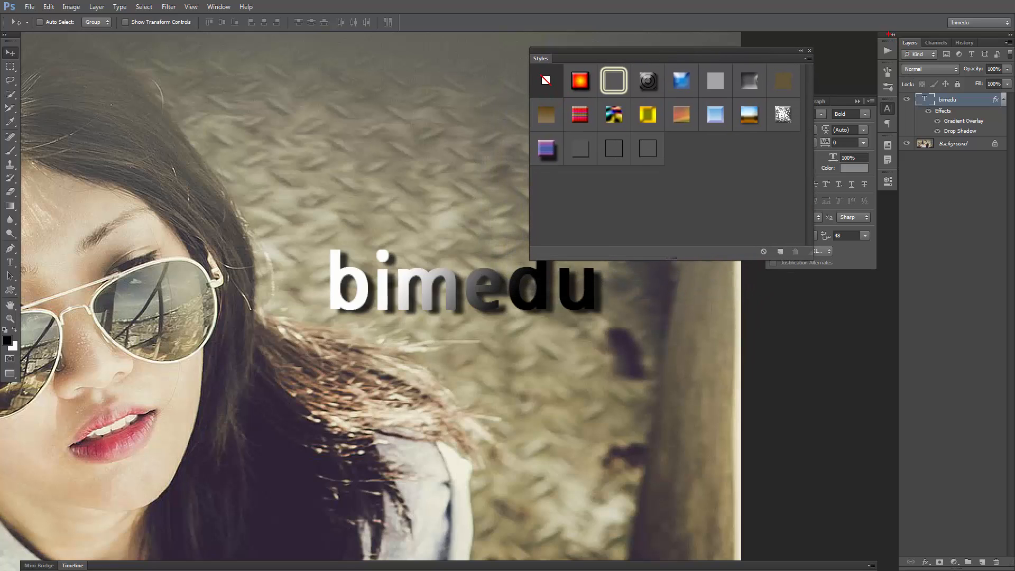
drag(879, 33, 1013, 96)
click(218, 6)
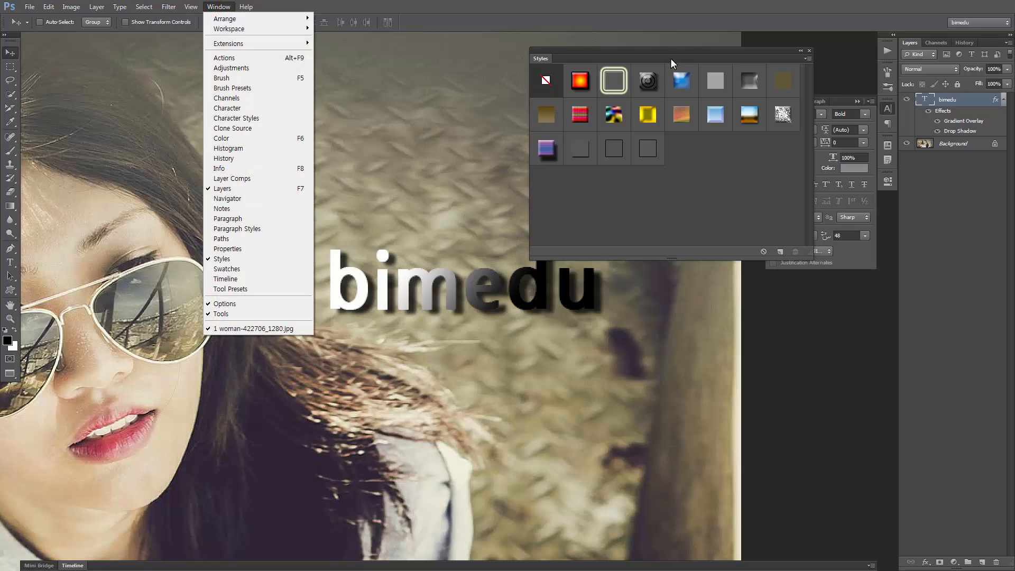
drag(675, 52, 680, 52)
drag(504, 372, 451, 243)
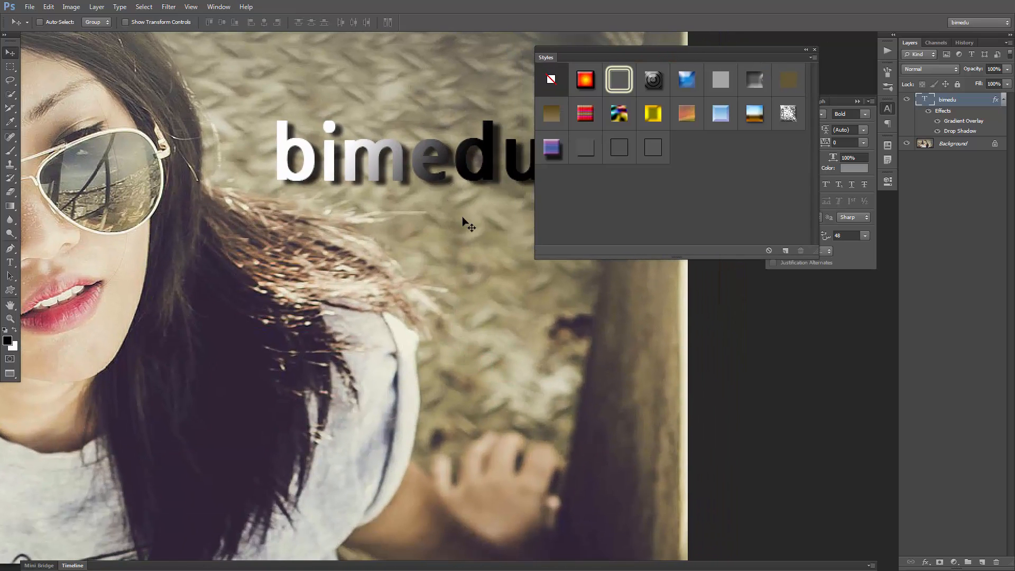
key(ctrl+minus)
drag(713, 301, 437, 306)
Try a series of style presets on the text, ending with the unfilled preset that has only a Drop Shadow
click(619, 81)
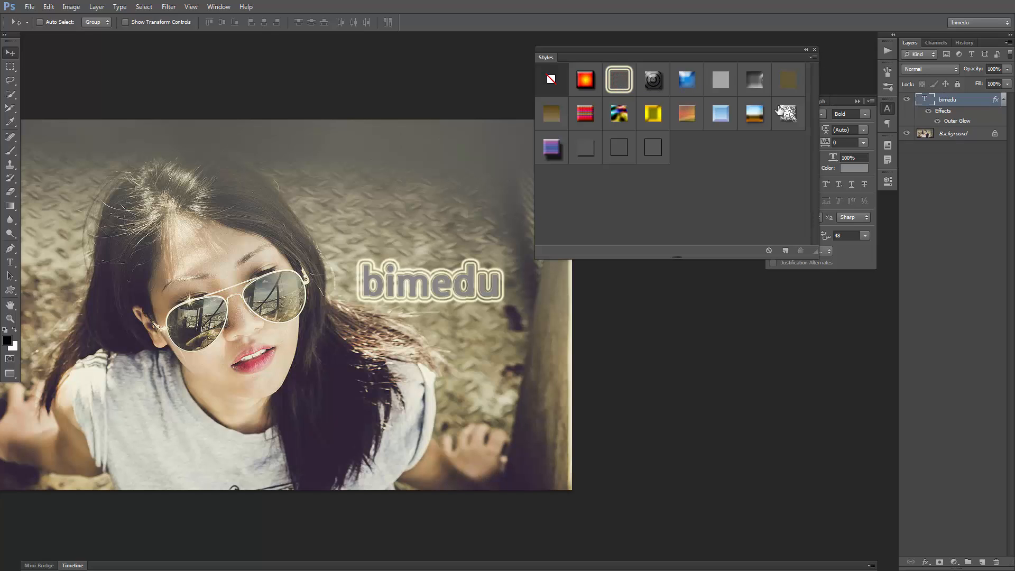
click(655, 80)
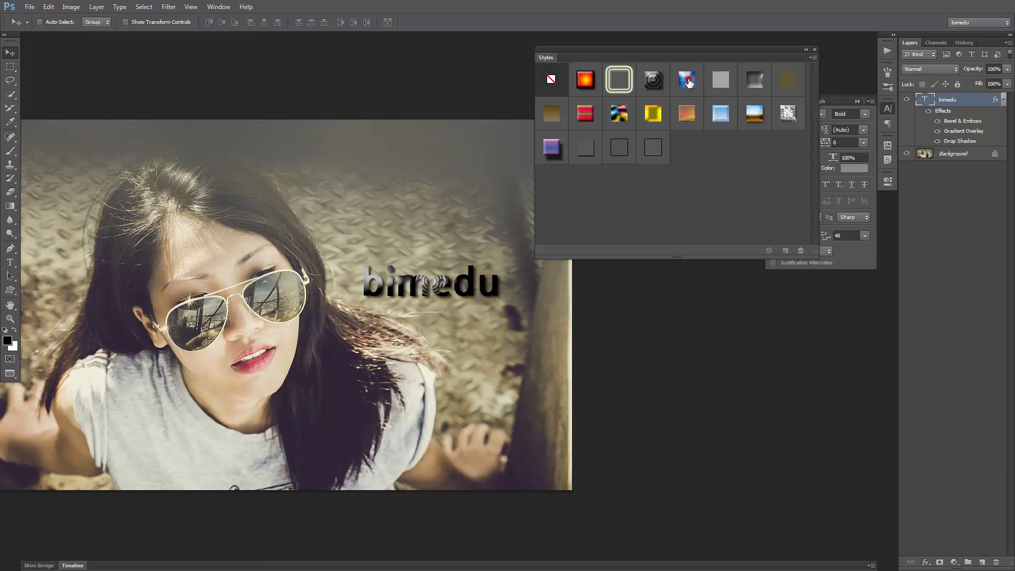
click(688, 79)
click(721, 81)
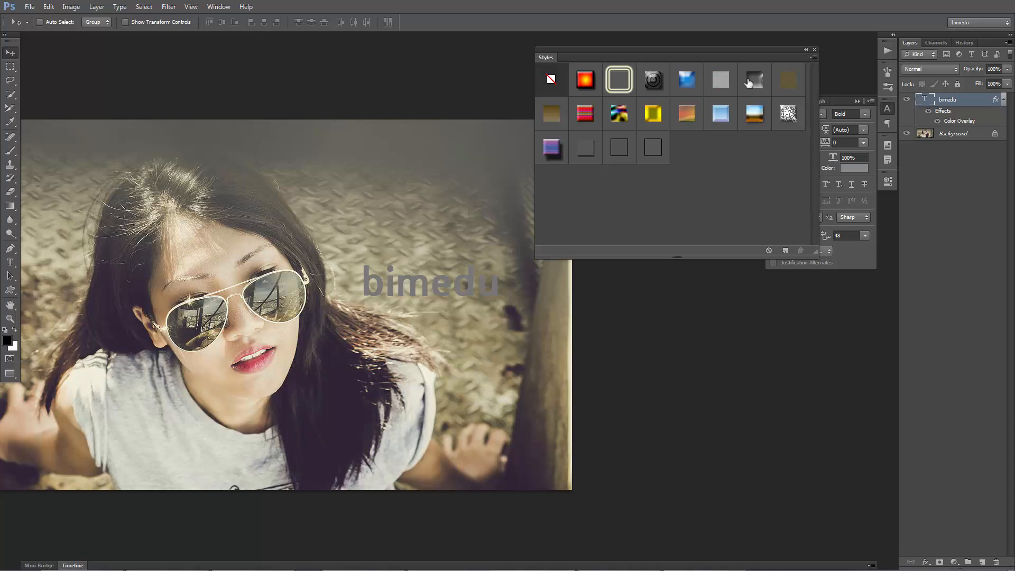
click(751, 81)
click(788, 80)
click(788, 115)
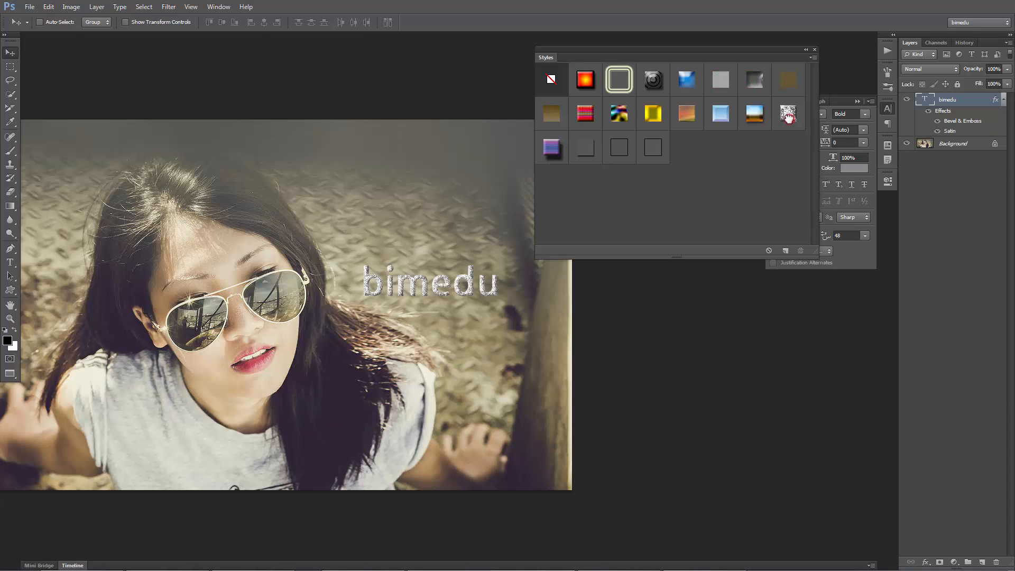
click(720, 114)
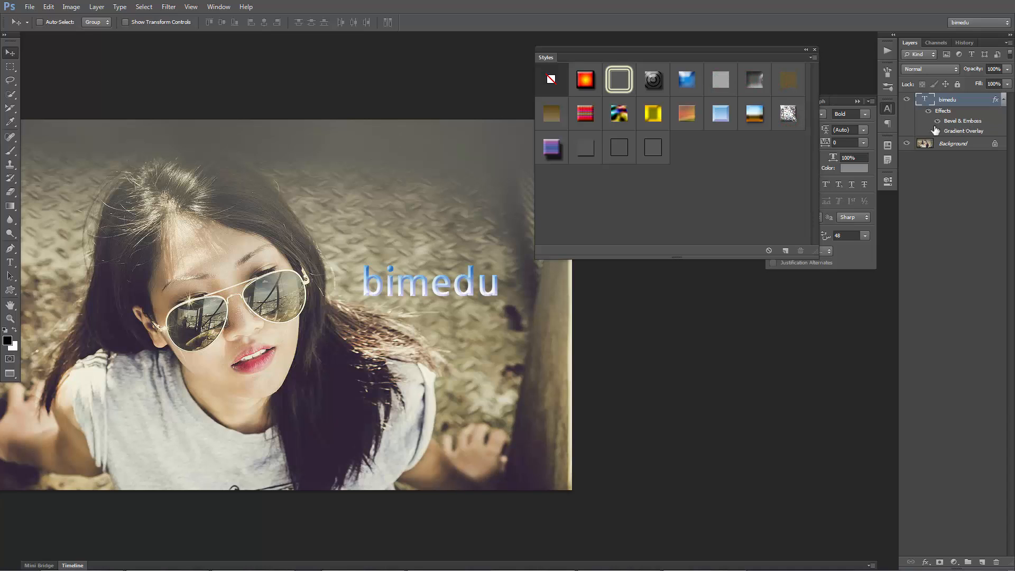
click(596, 115)
click(613, 149)
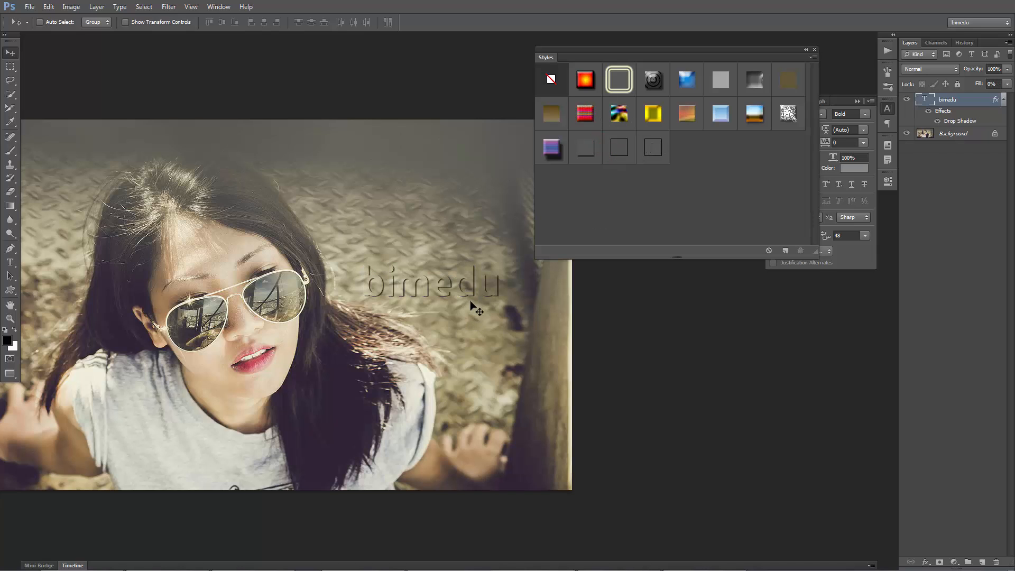
Reposition the text over the woman's face and strengthen its Drop Shadow to 87% opacity and 7 px distance
drag(472, 304, 272, 379)
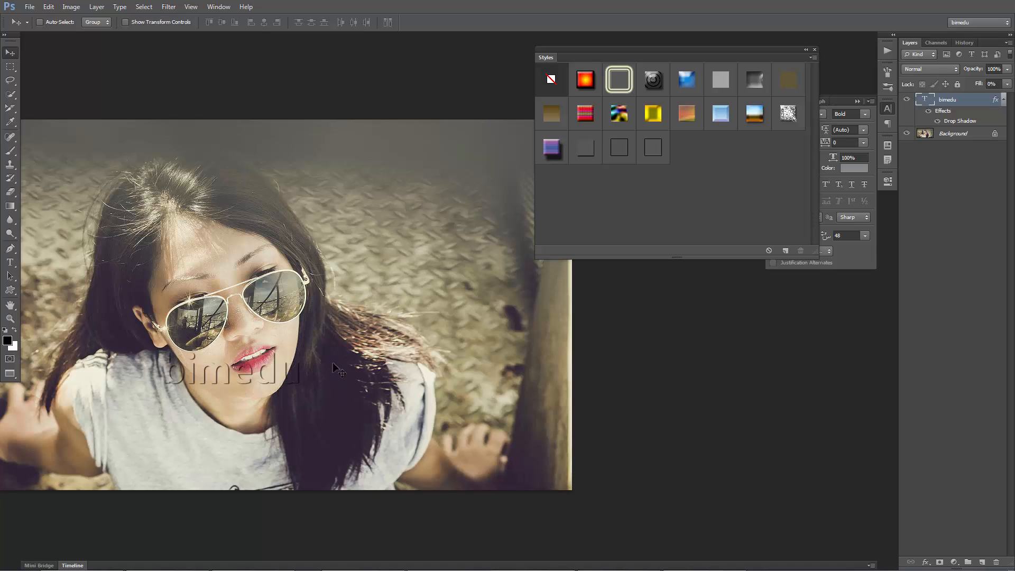
double_click(957, 121)
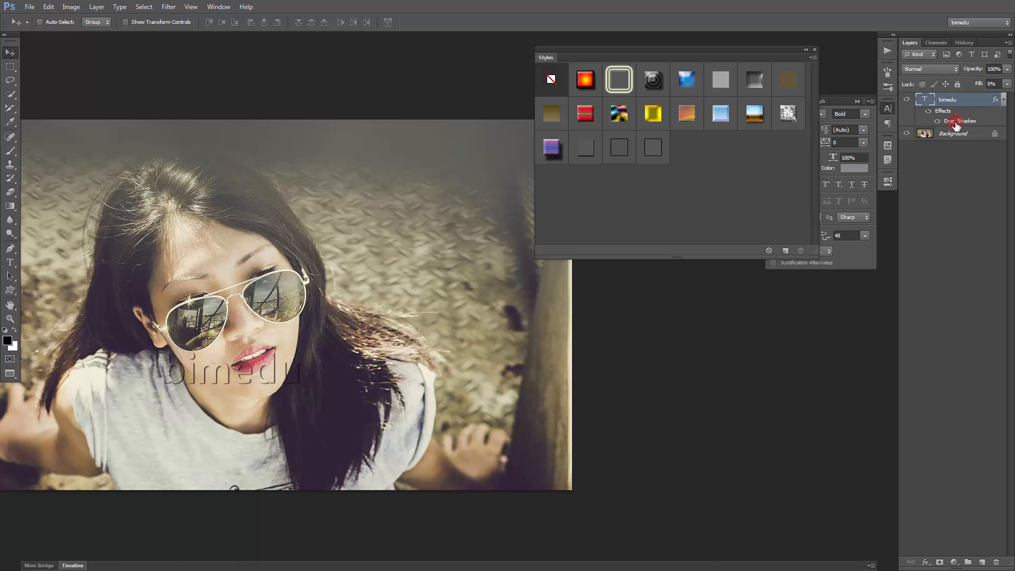
drag(828, 144, 835, 145)
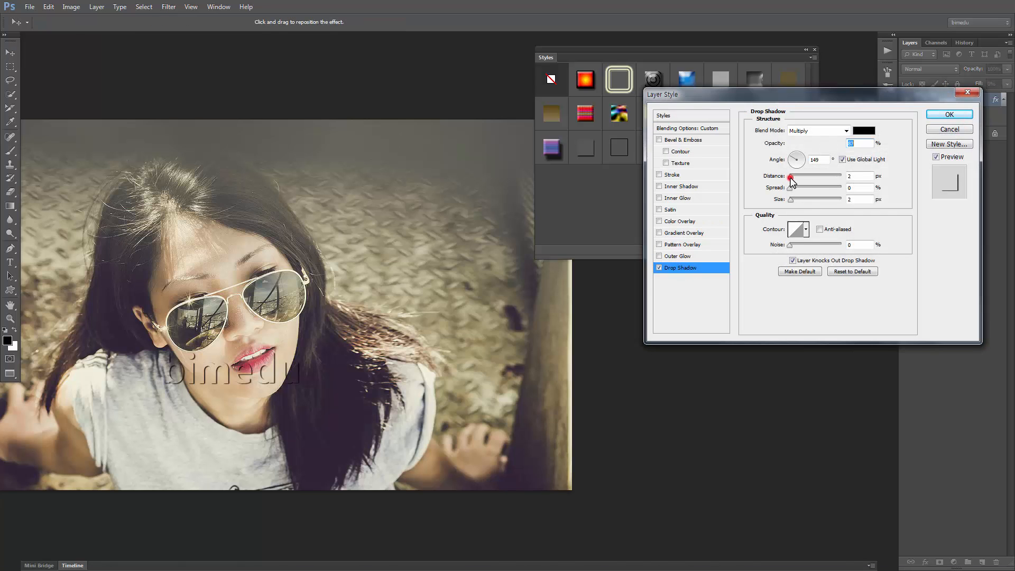
drag(792, 178, 794, 202)
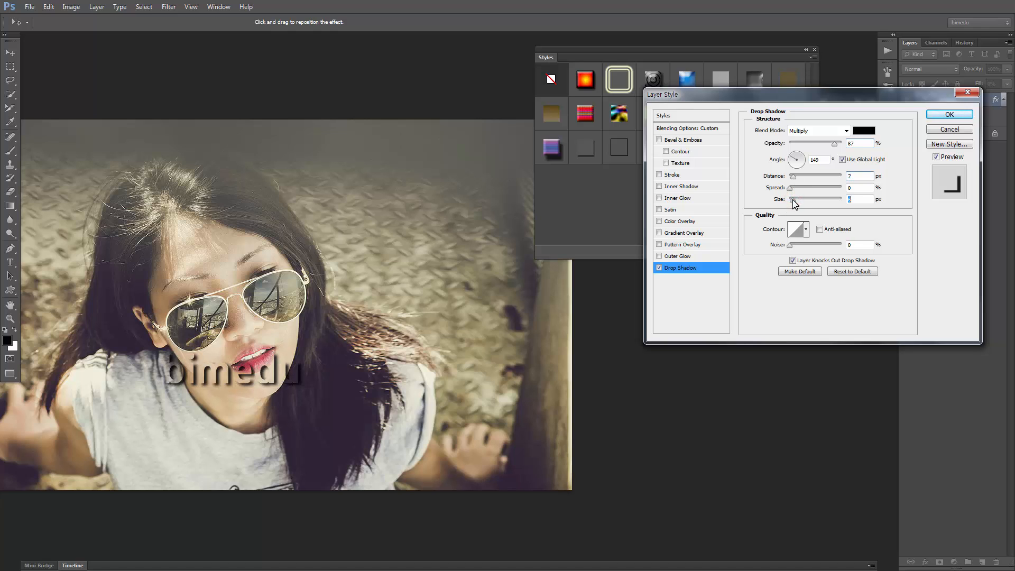
click(950, 115)
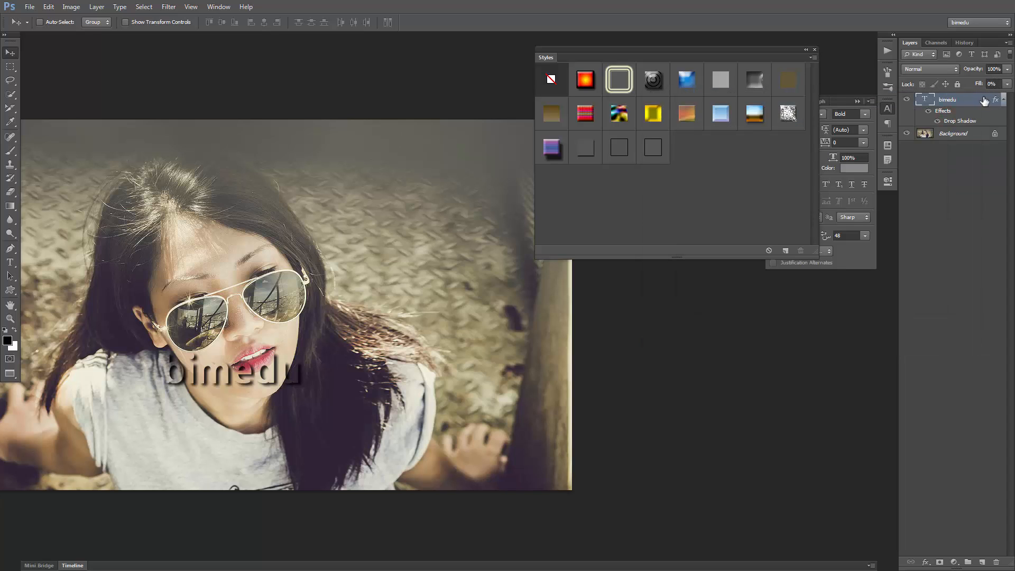
drag(287, 379, 291, 280)
drag(301, 280, 290, 296)
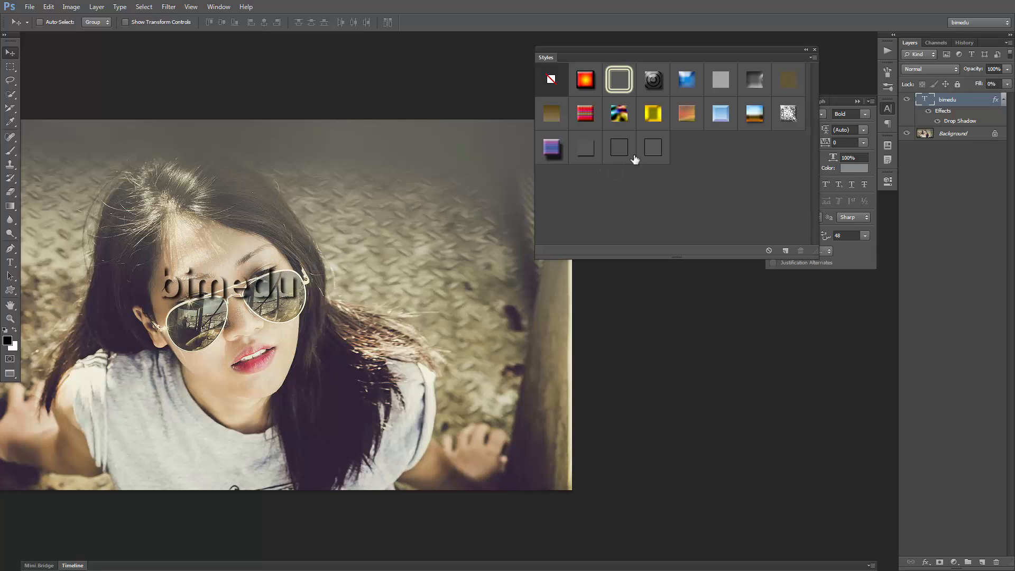
Apply the unfilled black outline preset to the text and review its Stroke settings
click(653, 148)
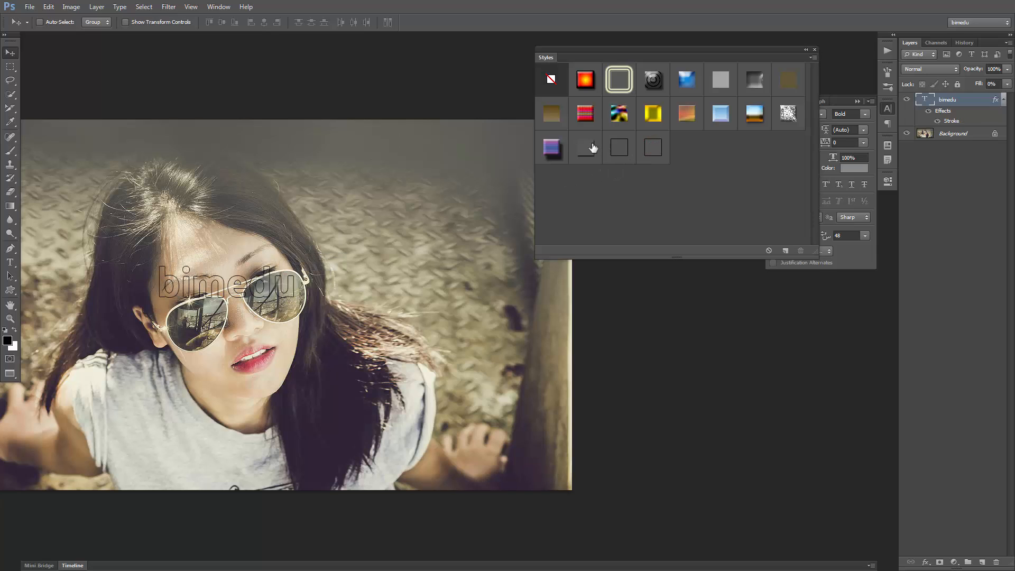
double_click(947, 114)
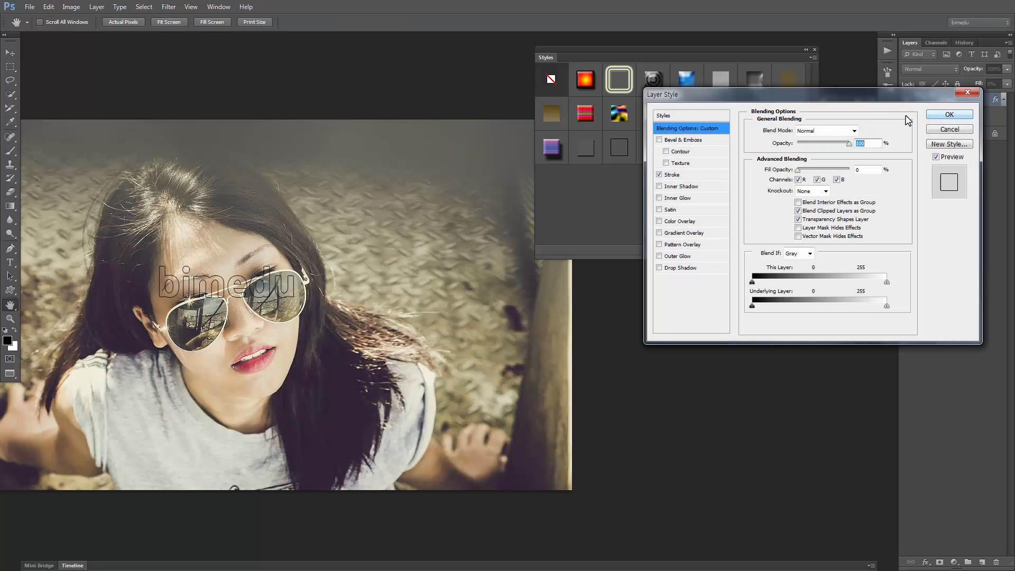
click(702, 175)
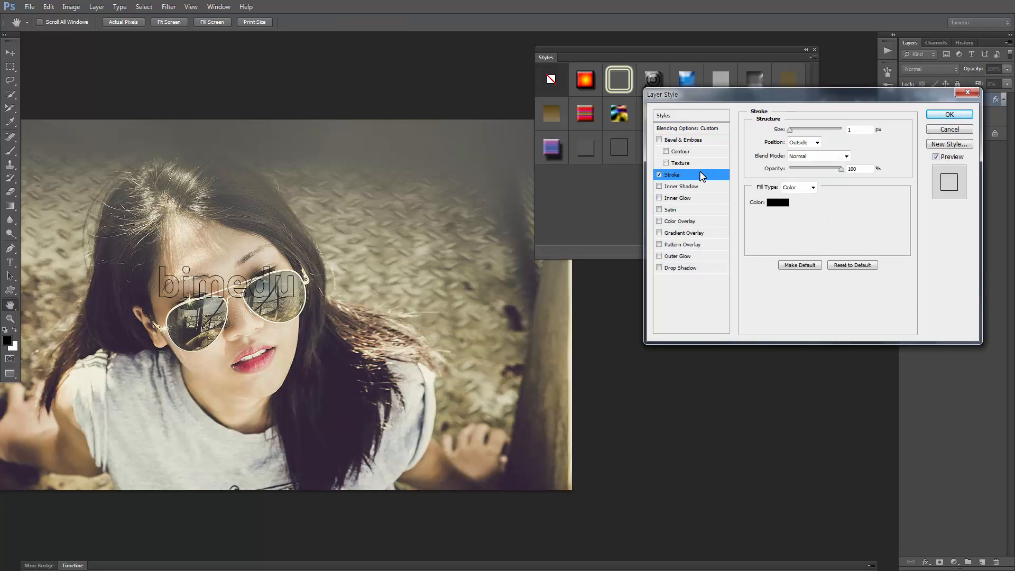
click(968, 92)
Apply the yellow Outer Glow preset to the text and set the layer's Fill to 0%
click(625, 79)
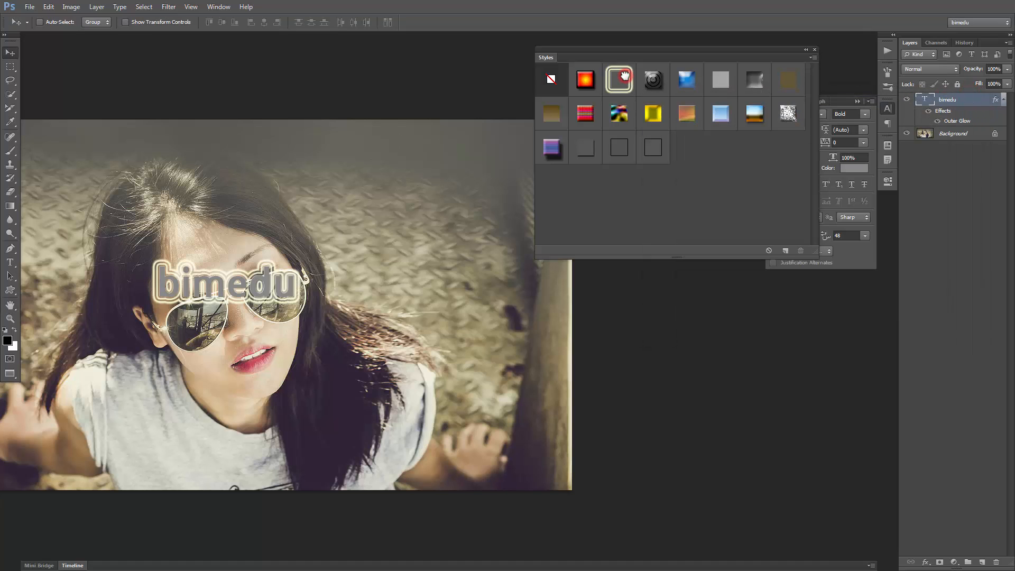
drag(273, 293, 262, 313)
click(1007, 83)
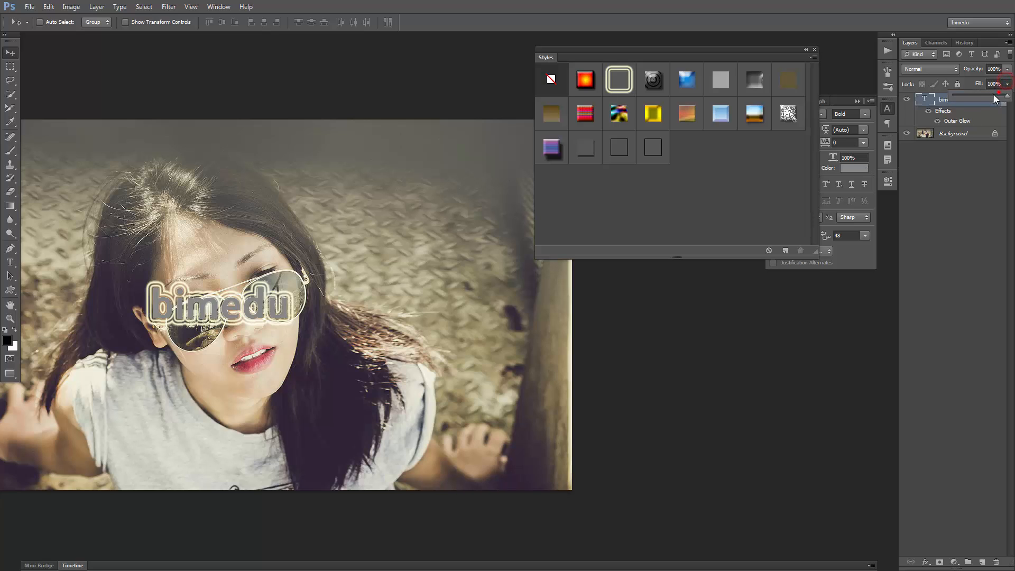
drag(994, 94, 951, 103)
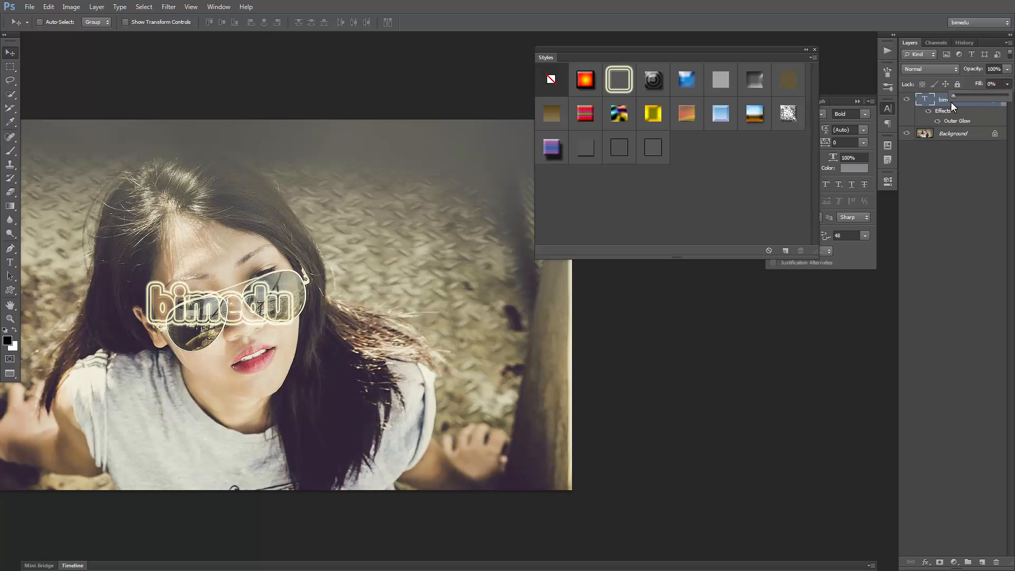
Move the text onto the hair above the woman's forehead and review its Outer Glow settings
drag(260, 323, 310, 187)
double_click(966, 122)
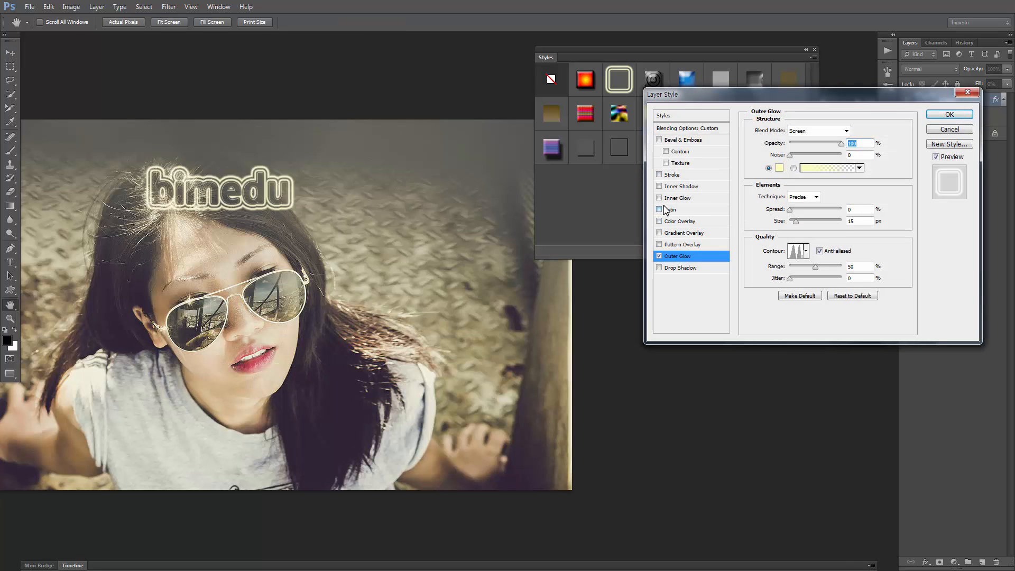
click(949, 115)
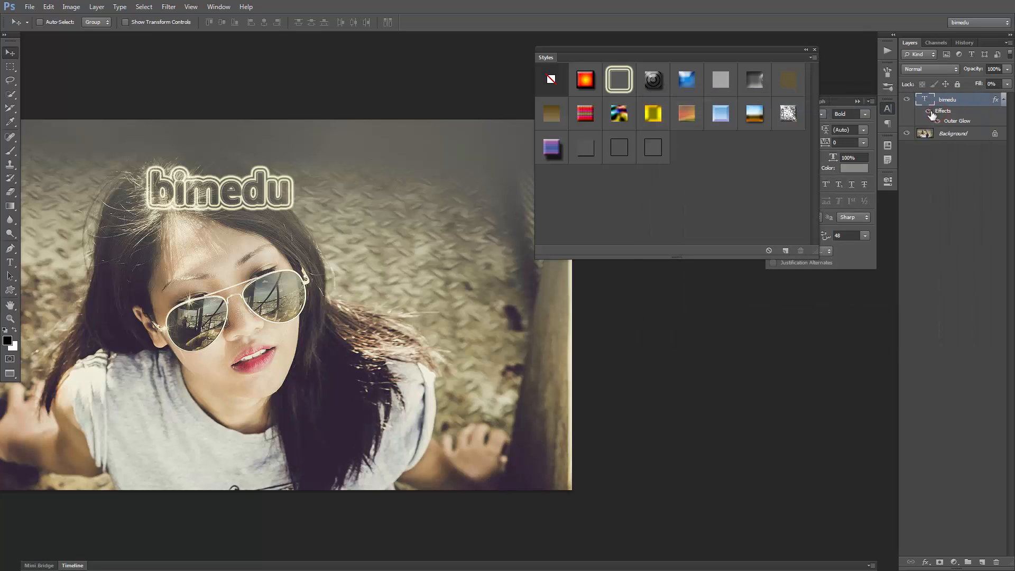
Replace the current presets with the DP Styles library and try its glossy red and transparent engraved presets on the text
click(812, 57)
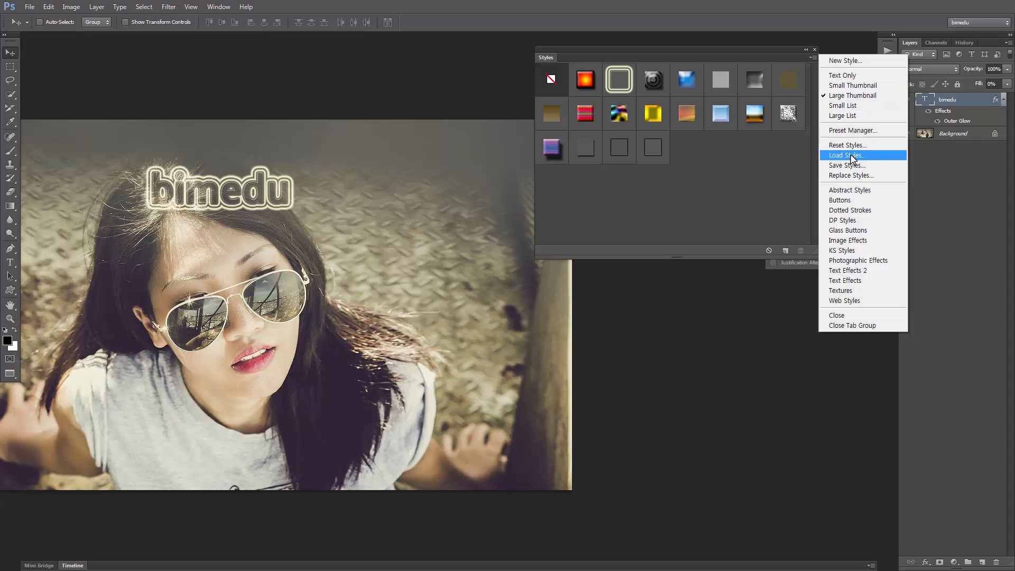
click(845, 221)
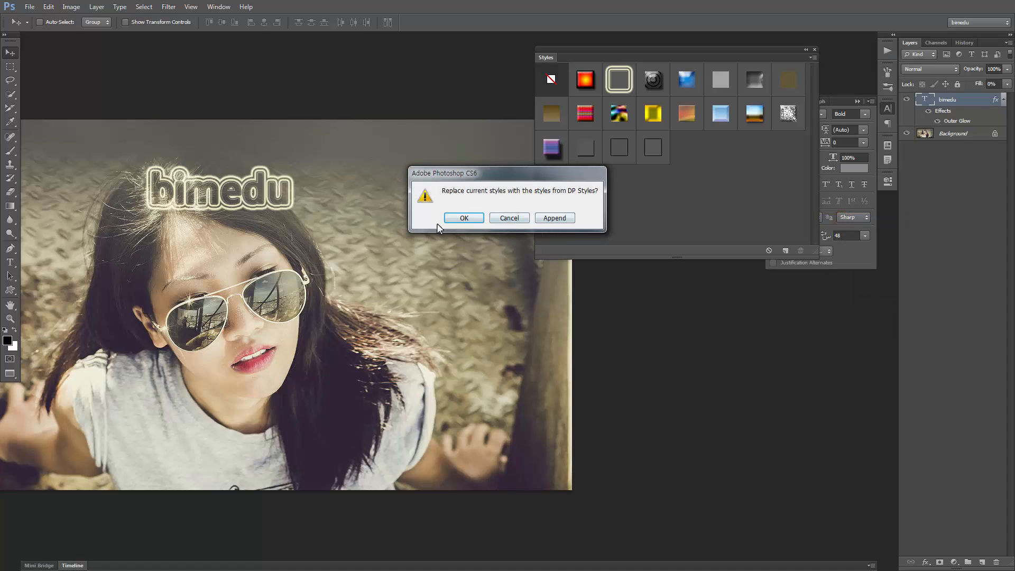
click(455, 218)
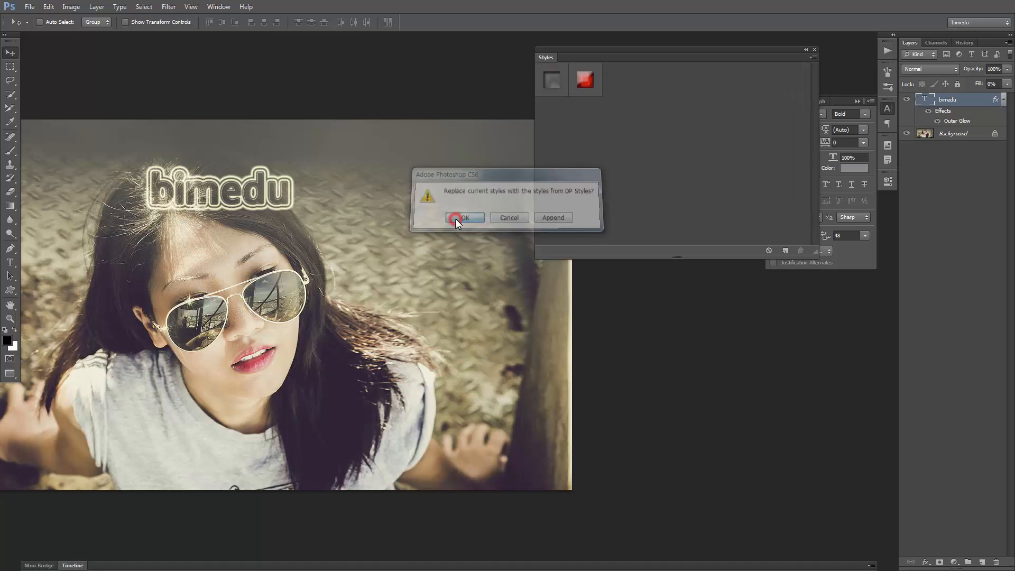
click(586, 87)
click(554, 82)
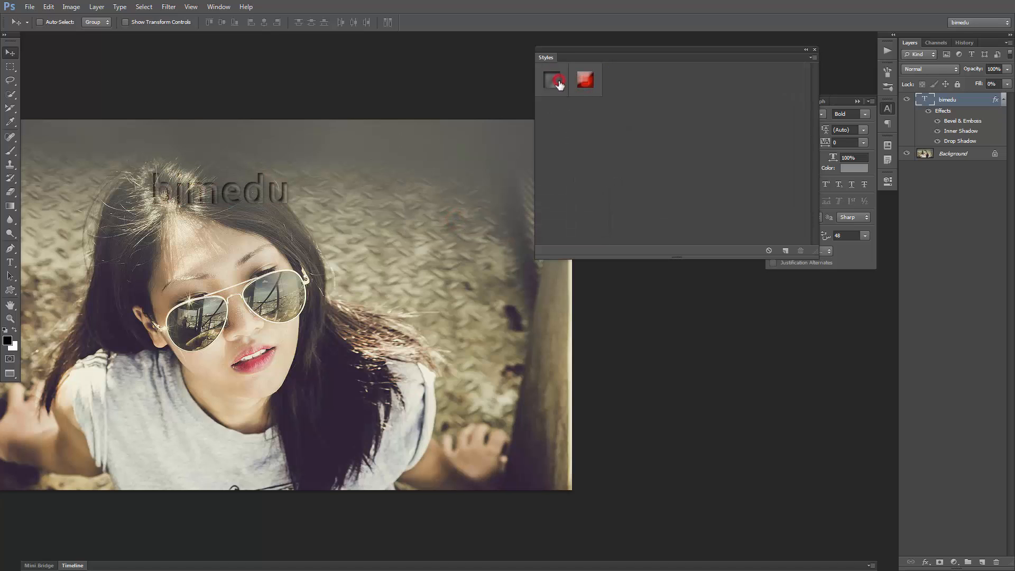
Replace the presets with the KS Styles library and try its green, shadowed blue, brown patterned and grey beveled presets on the text
click(813, 57)
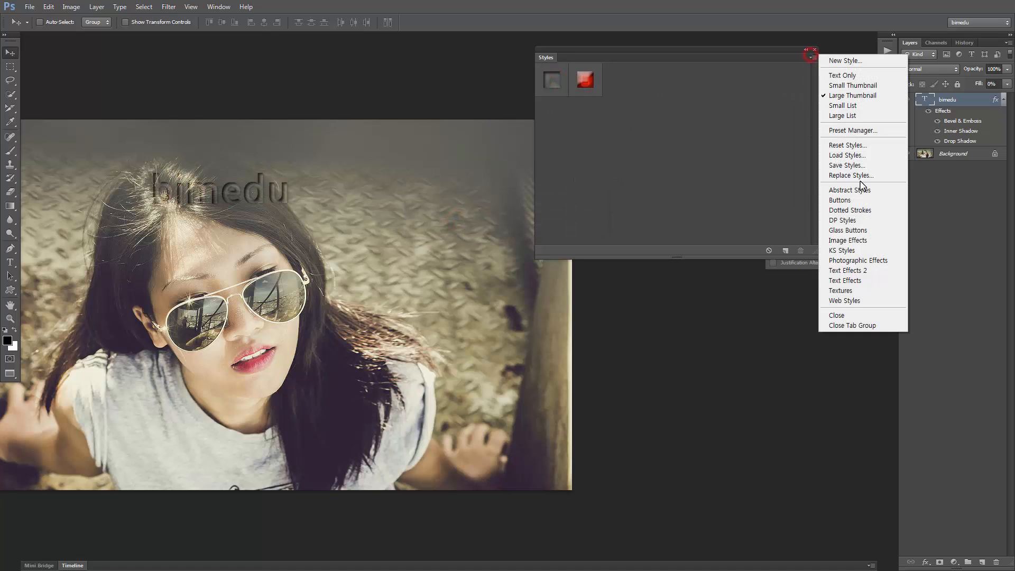
click(866, 252)
click(462, 218)
click(619, 185)
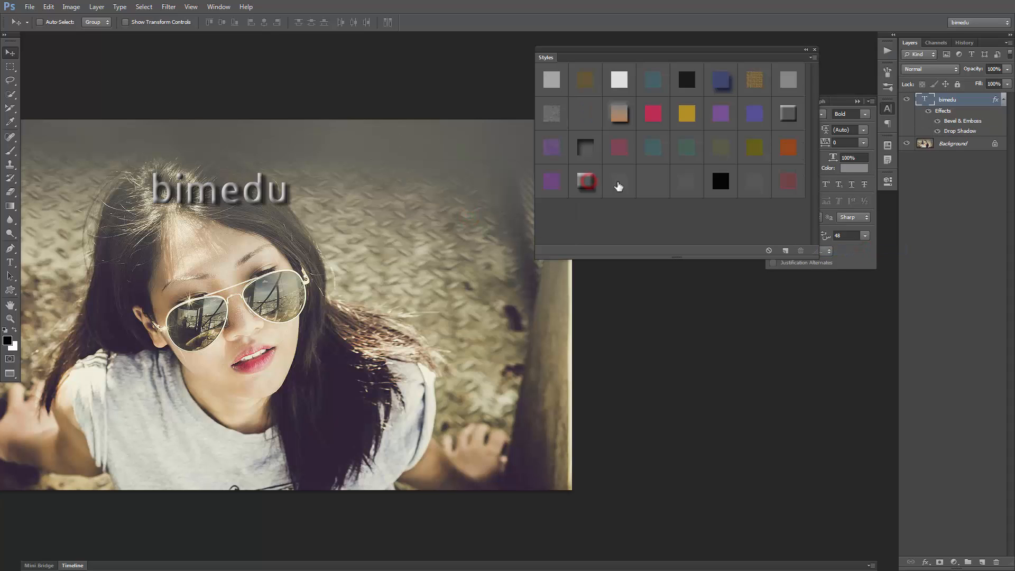
click(684, 151)
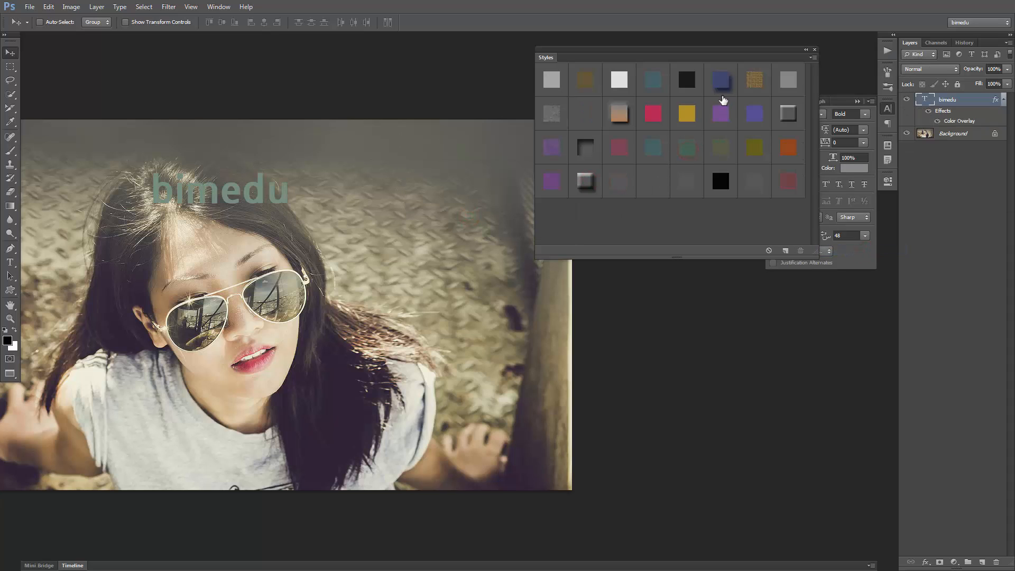
click(721, 80)
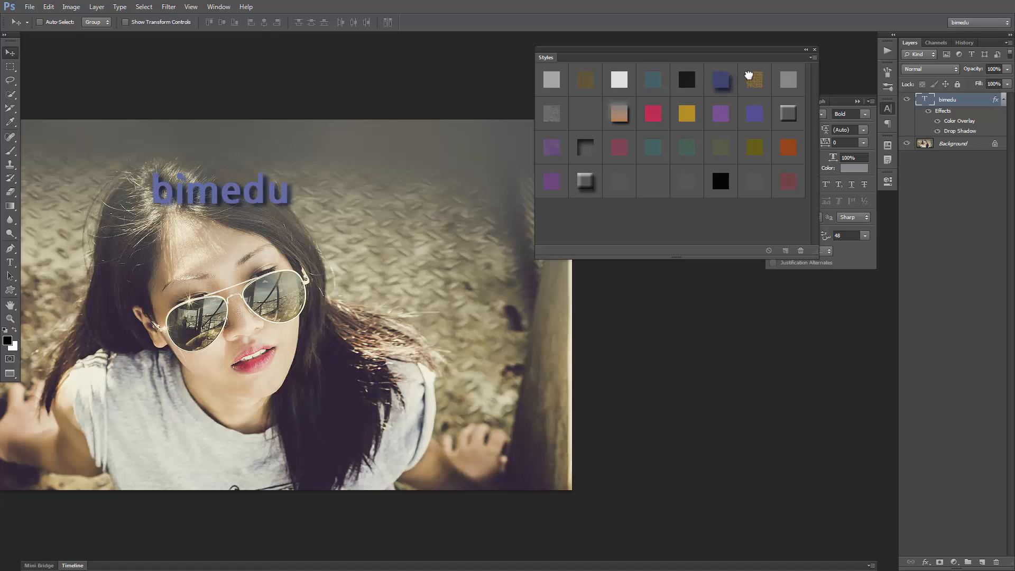
click(749, 75)
click(788, 114)
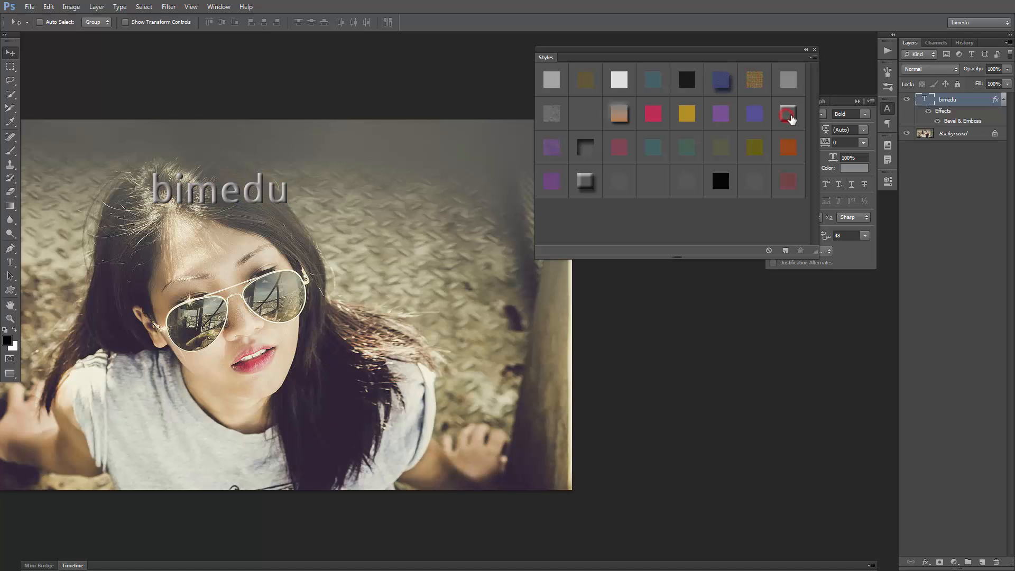
Reset the style presets to the defaults and apply the yellow Outer Glow preset to the text
click(811, 57)
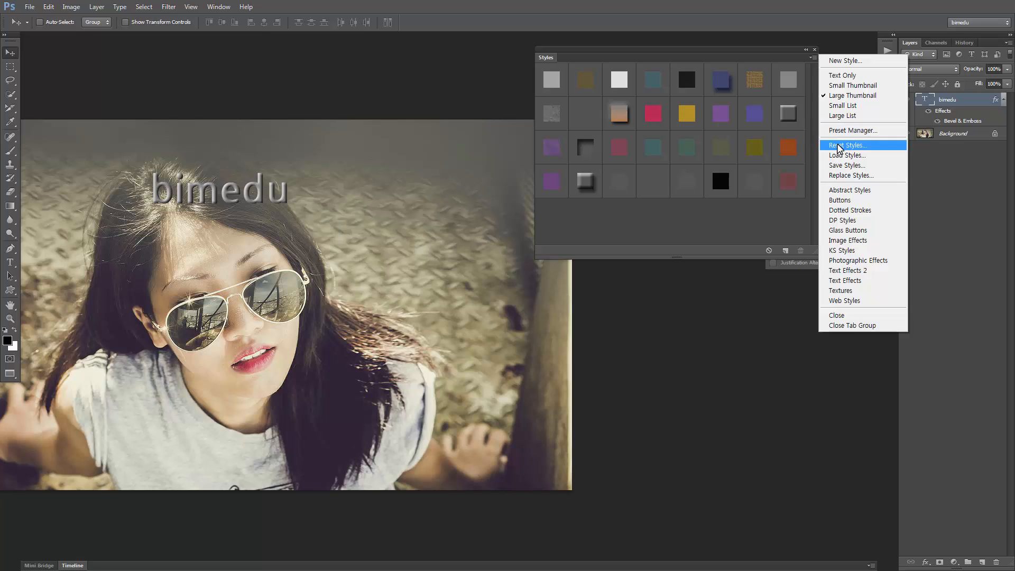
click(841, 146)
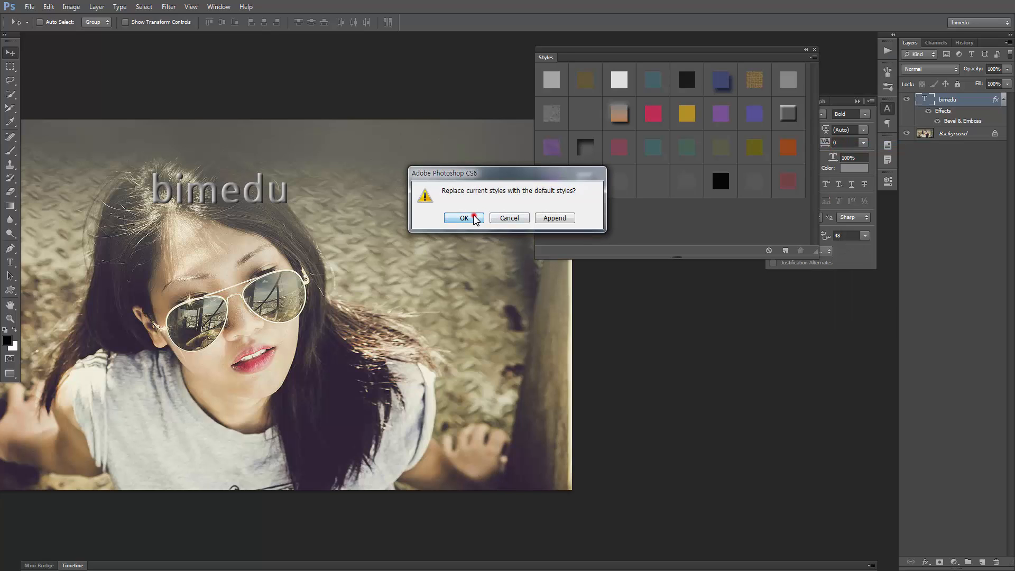
click(464, 218)
click(615, 79)
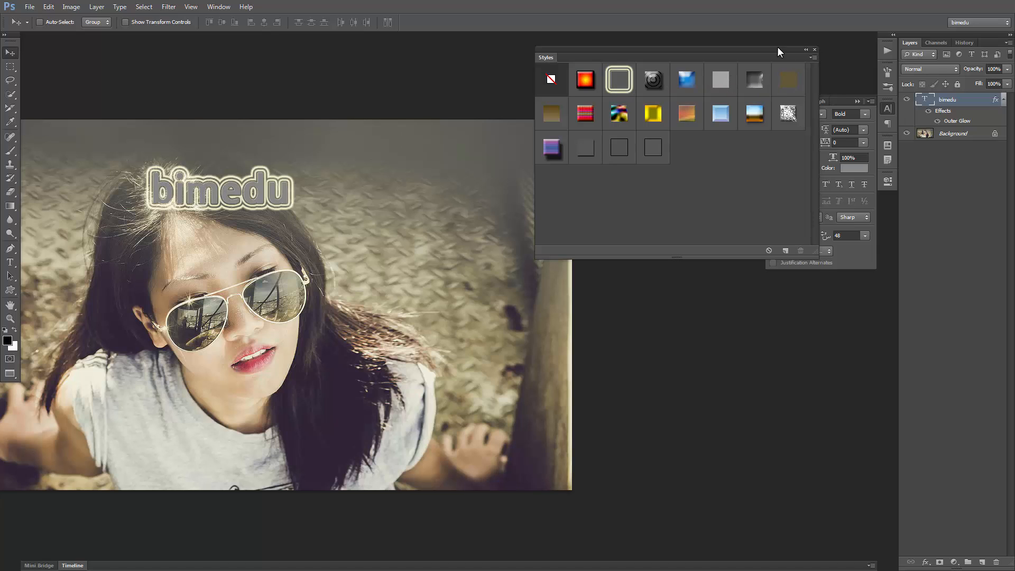
Dock the Styles panel above the Layers panel, show its presets as small thumbnails and reduce its height to fit them
drag(749, 50, 950, 39)
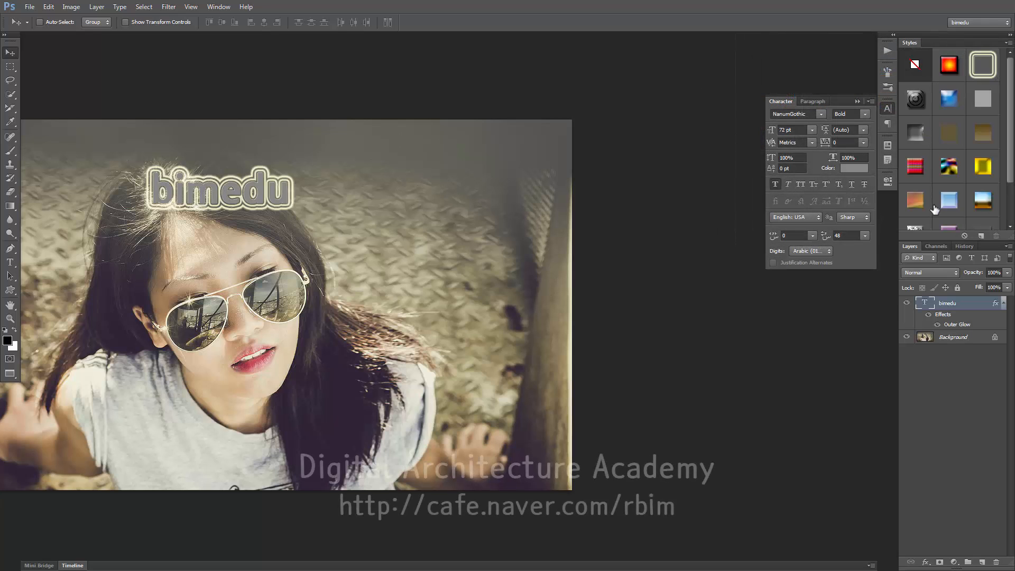
click(1008, 43)
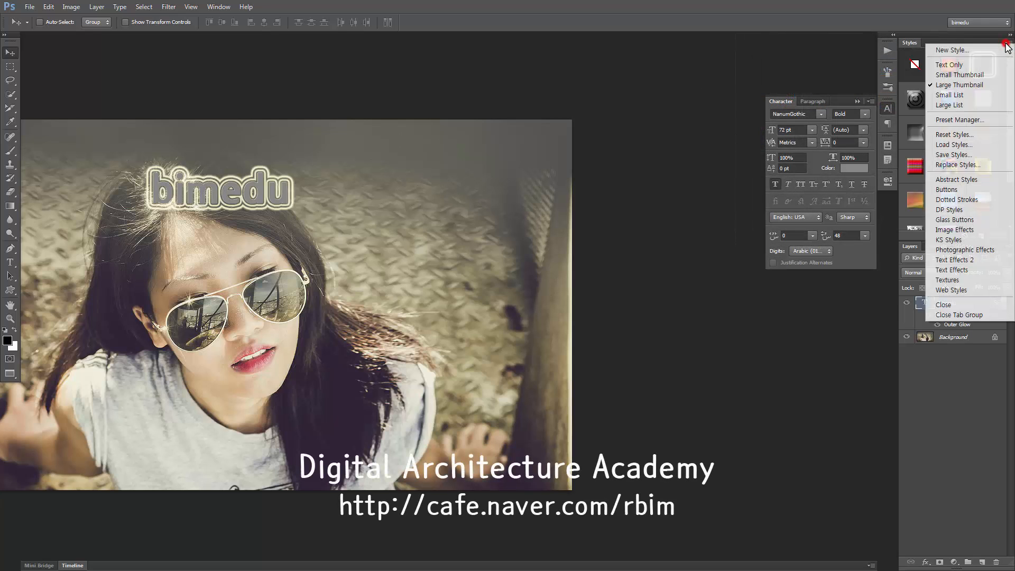
click(972, 75)
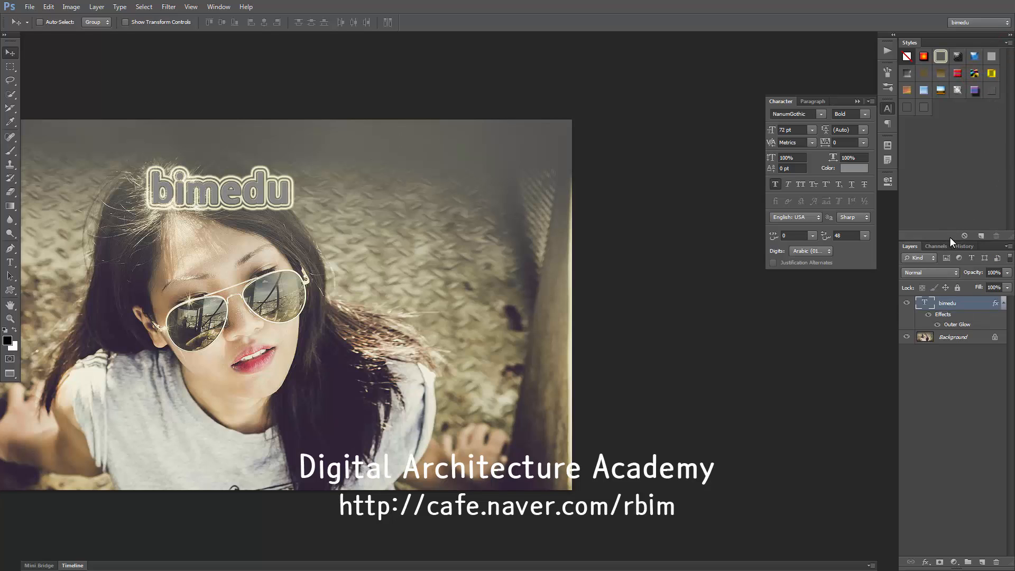
drag(950, 238, 935, 149)
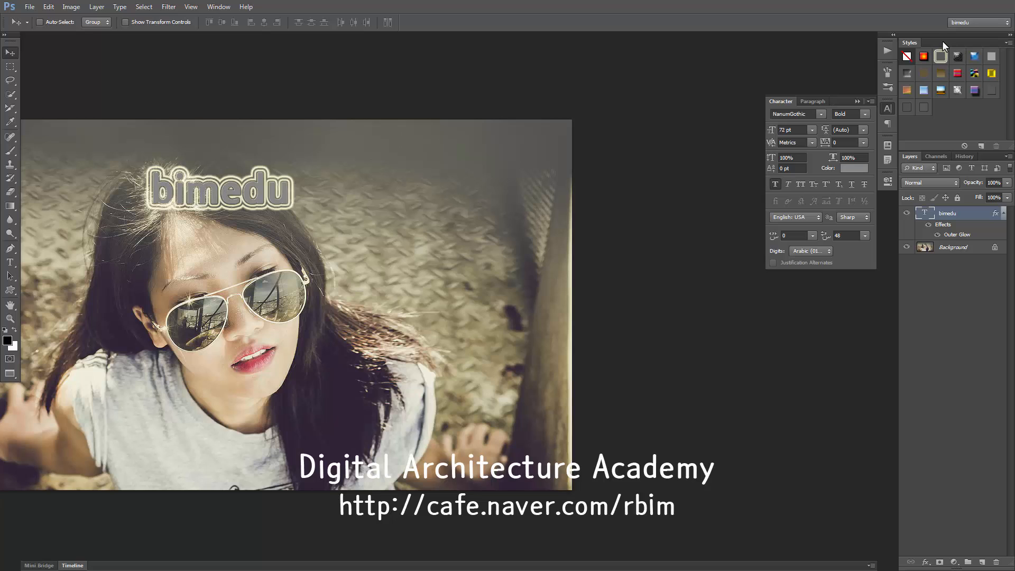
Undock the Styles panel and close it, reopening it once before closing it again
drag(943, 40, 592, 79)
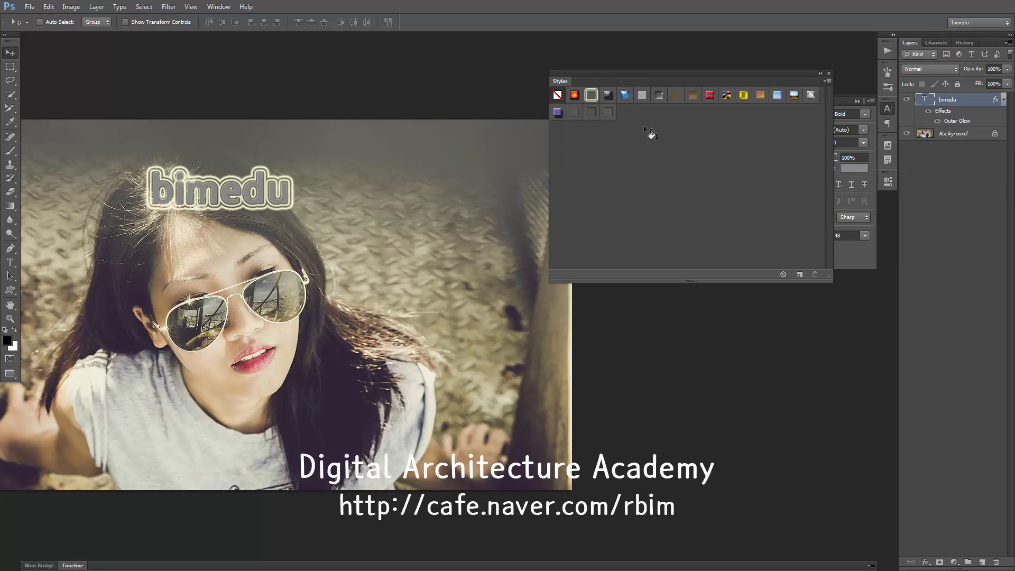
click(829, 74)
click(218, 6)
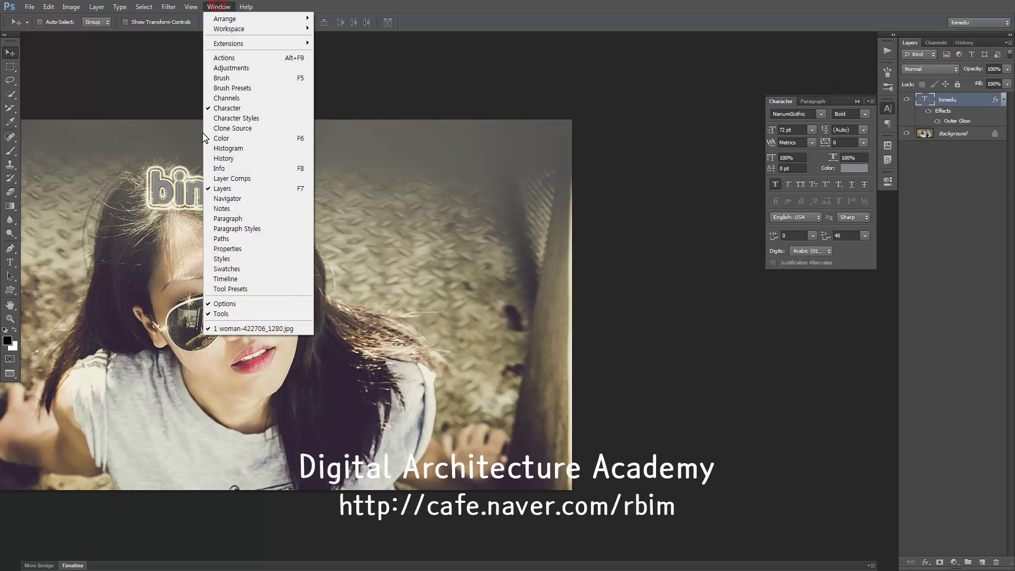
click(260, 259)
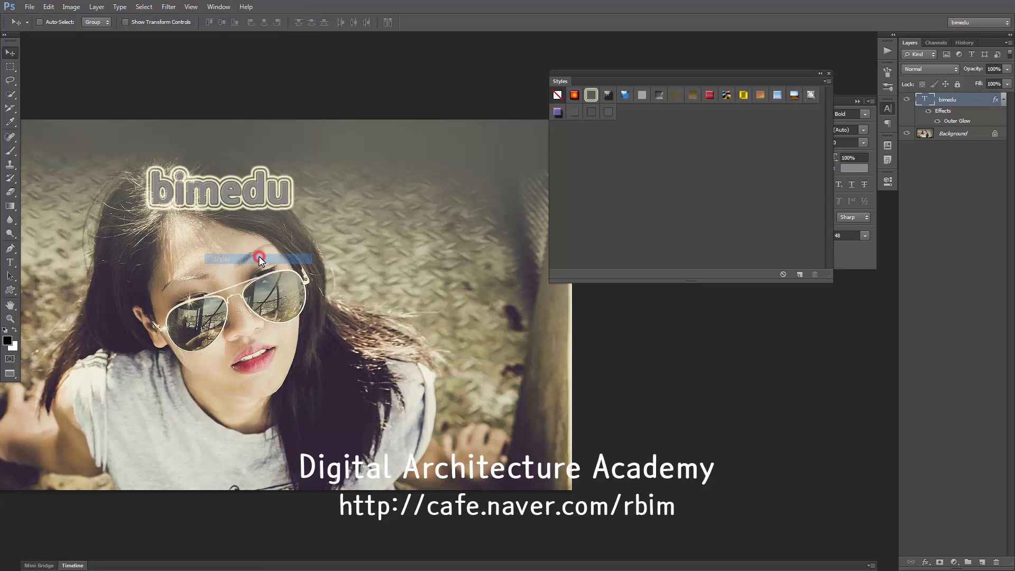
click(829, 73)
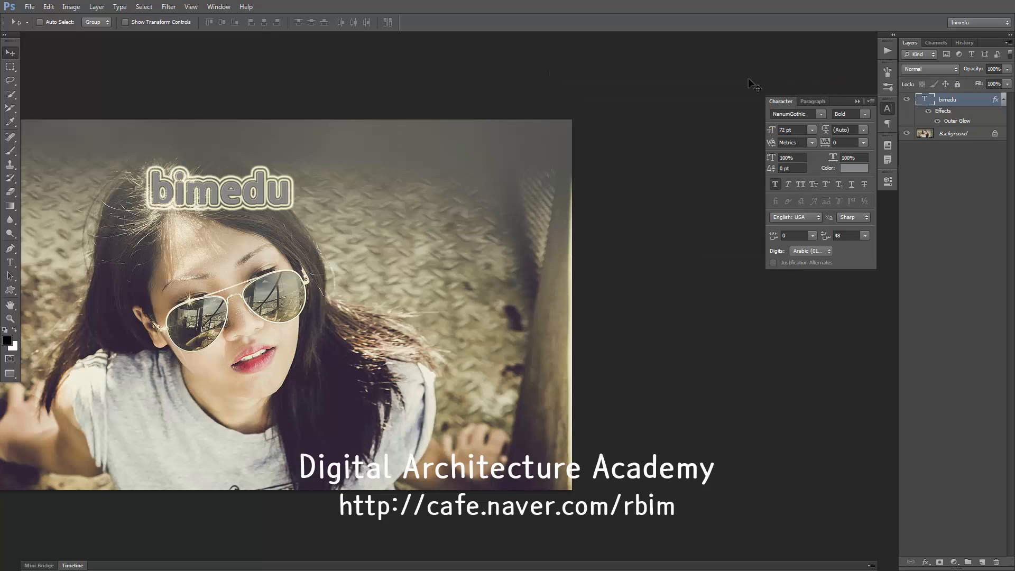